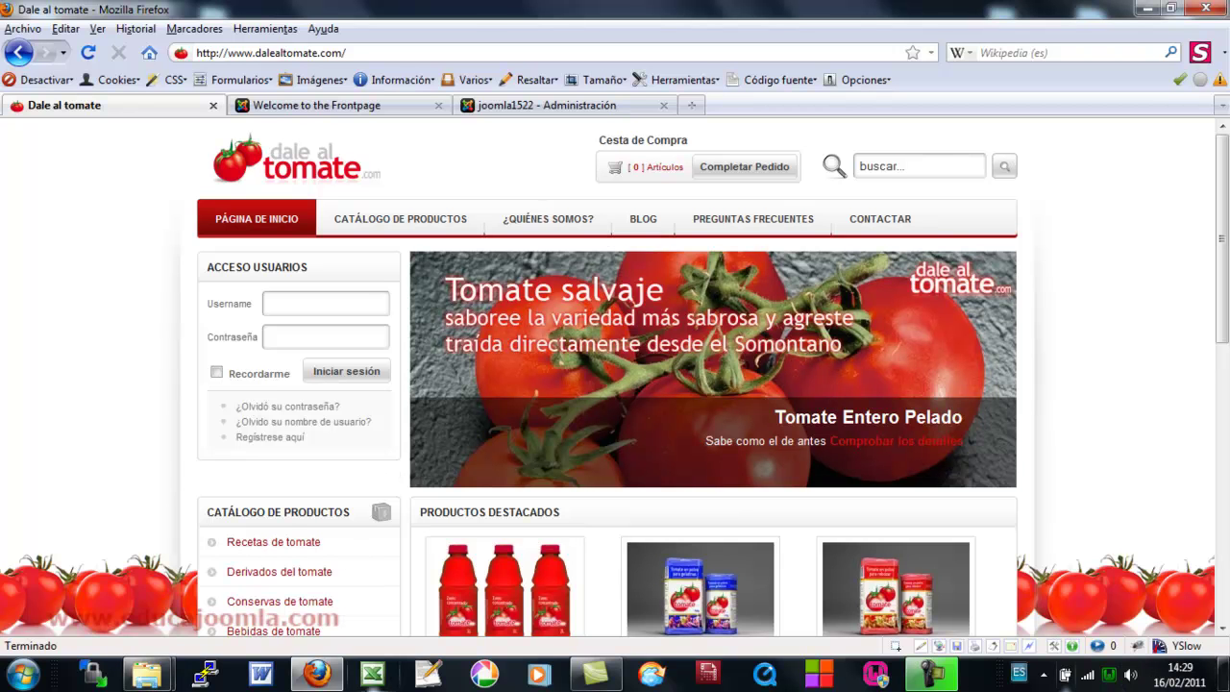
- Dismiss the colour-scheme warning and move all 26 Joomla items in C:\wamp\www to the Recycle Bin
{"action": "mouse_move", "coordinate": [146, 673]}
{"action": "left_click", "coordinate": [337, 582]}
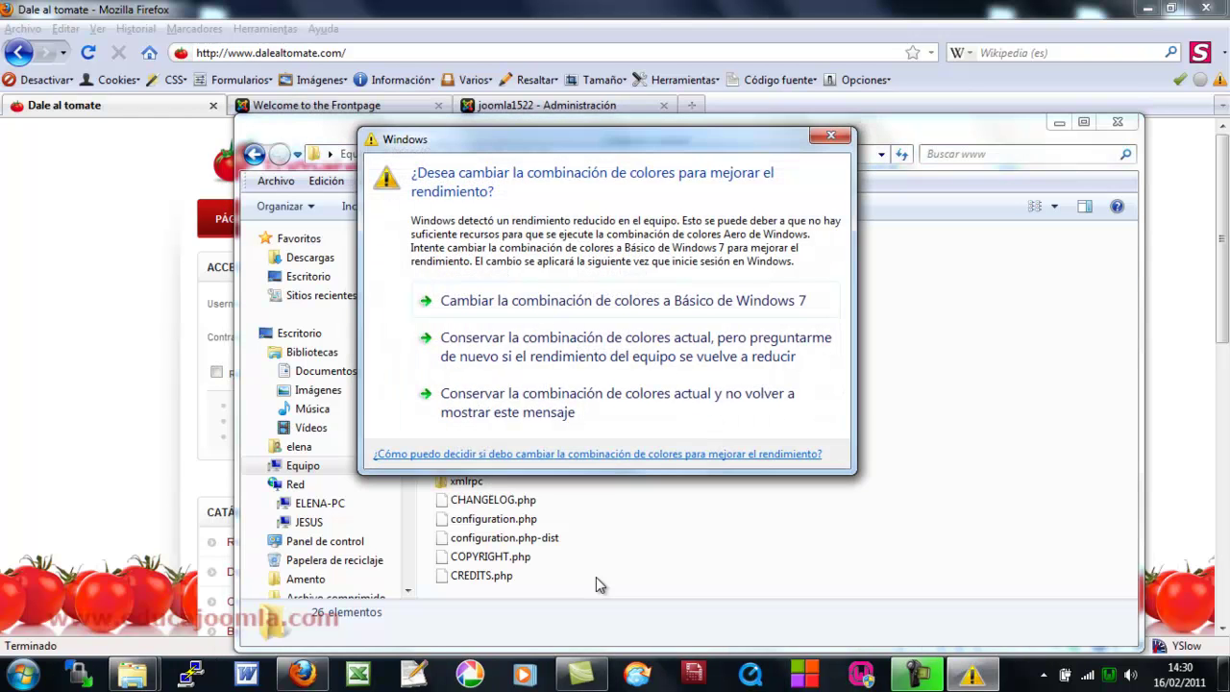
{"action": "left_click", "coordinate": [831, 135]}
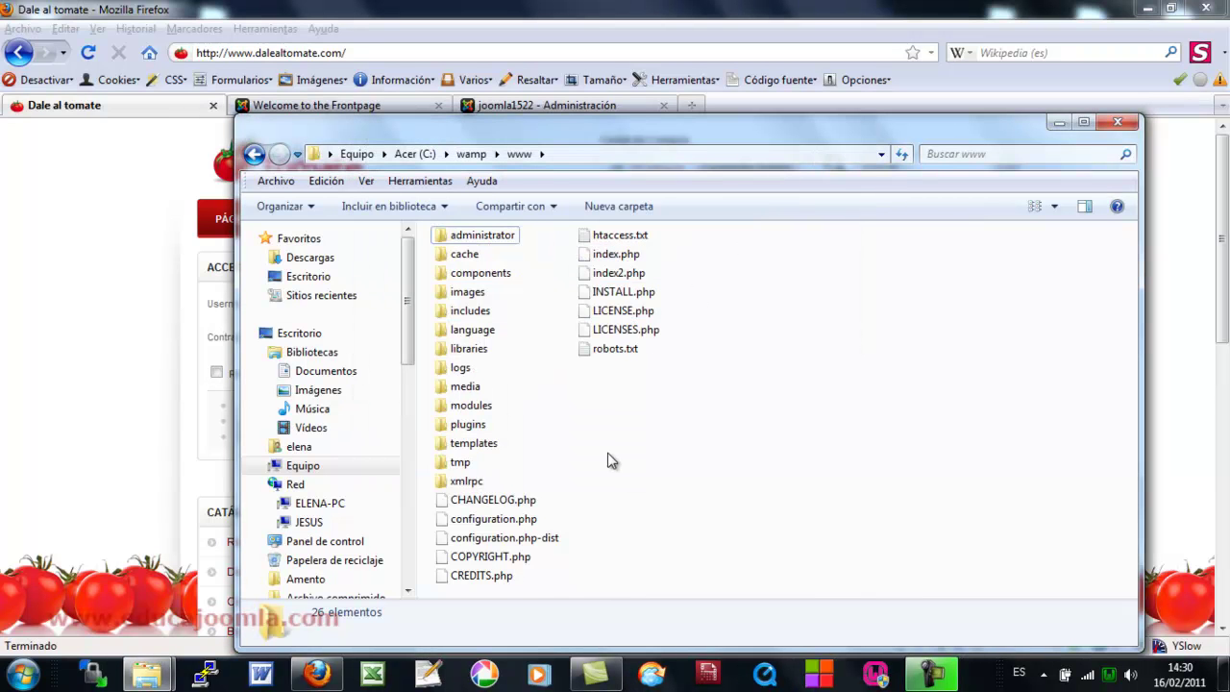
{"action": "left_click_drag", "start_coordinate": [666, 575], "coordinate": [433, 220]}
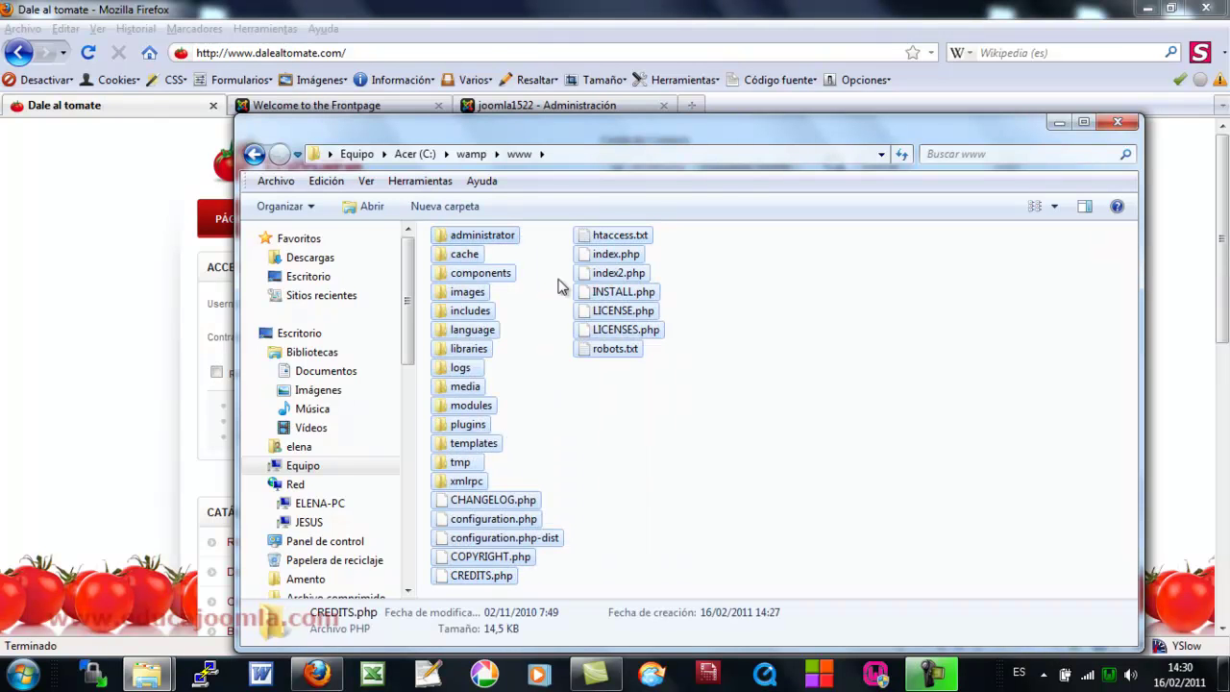
{"action": "key", "text": "Delete"}
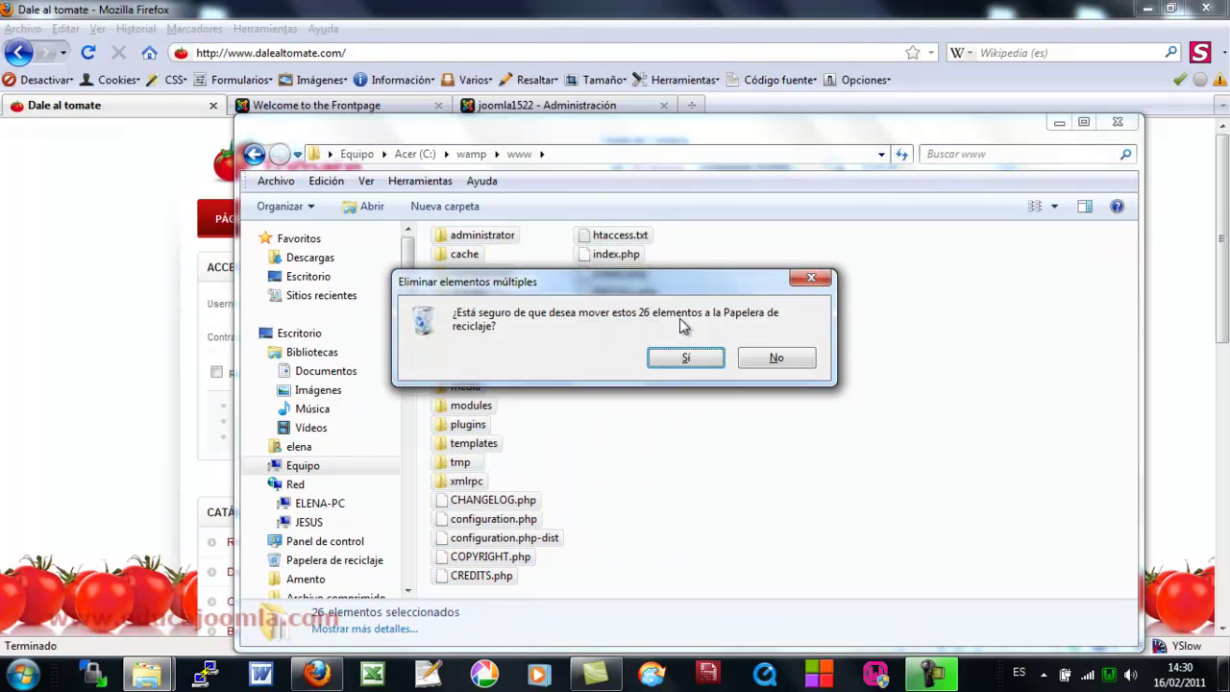
{"action": "left_click", "coordinate": [685, 358]}
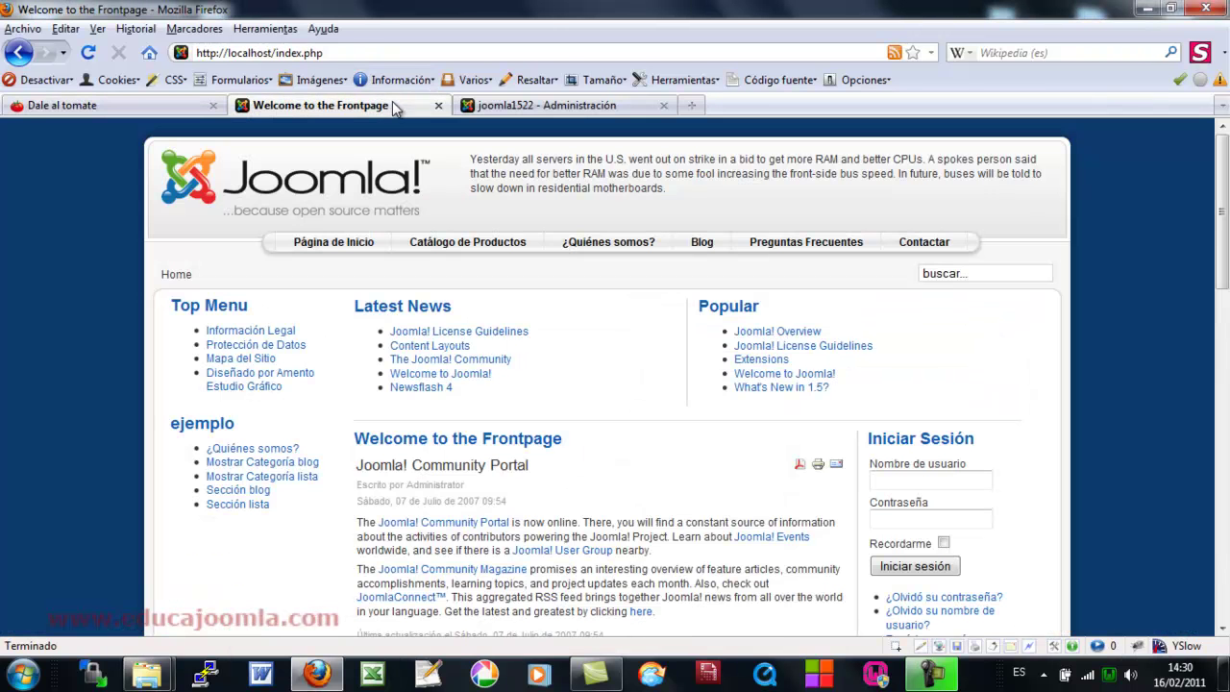
{"action": "left_click", "coordinate": [396, 106]}
{"action": "left_click", "coordinate": [363, 51]}
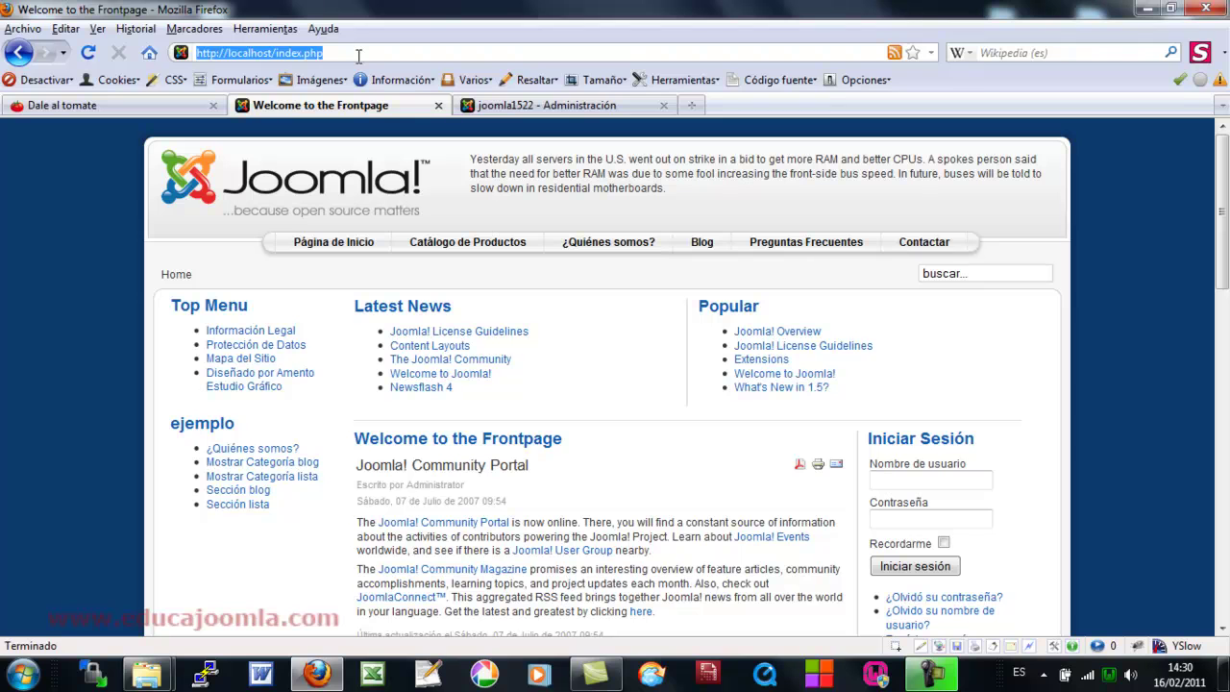
{"action": "left_click", "coordinate": [356, 56]}
{"action": "key", "text": "BackSpace"}
{"action": "key", "text": "BackSpace"}
{"action": "key", "text": "BackSpace"}
{"action": "key", "text": "BackSpace"}
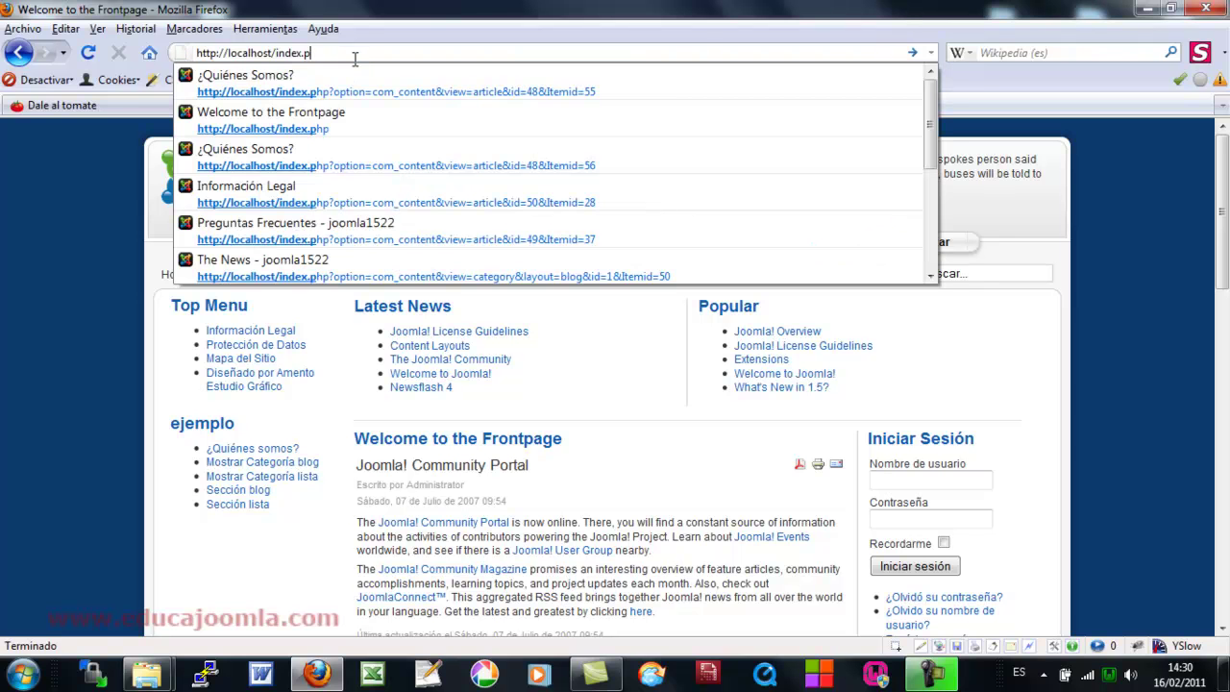
{"action": "key", "text": "BackSpace"}
{"action": "key", "text": "BackSpace"}
{"action": "key", "text": "BackSpace"}
{"action": "key", "text": "BackSpace"}
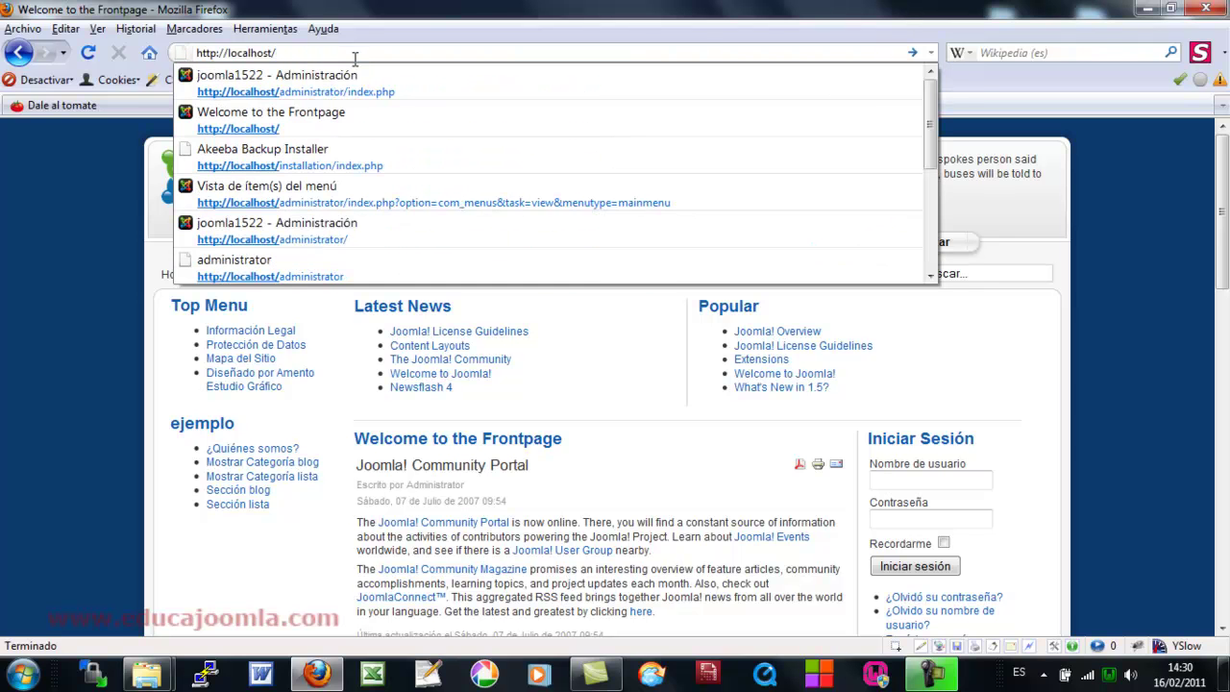
{"action": "key", "text": "Return"}
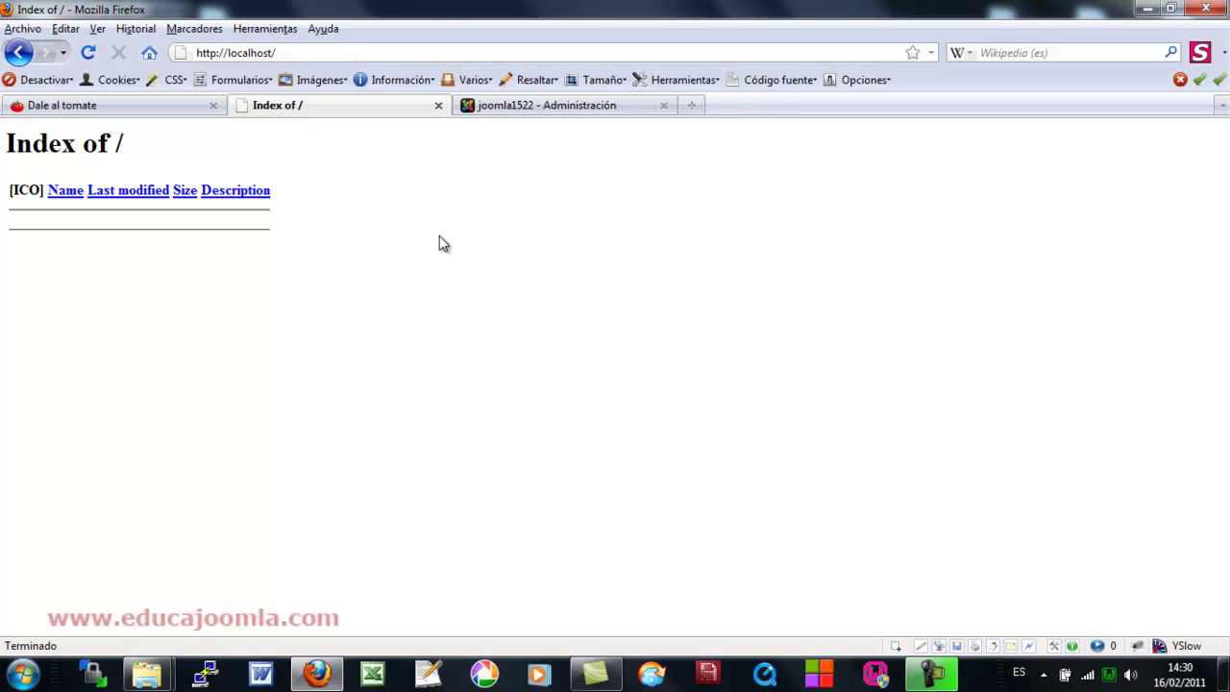
- Confirm the administrator page returns Not Found, then bring up the s6restaurarcopia backup folder
{"action": "left_click", "coordinate": [524, 109]}
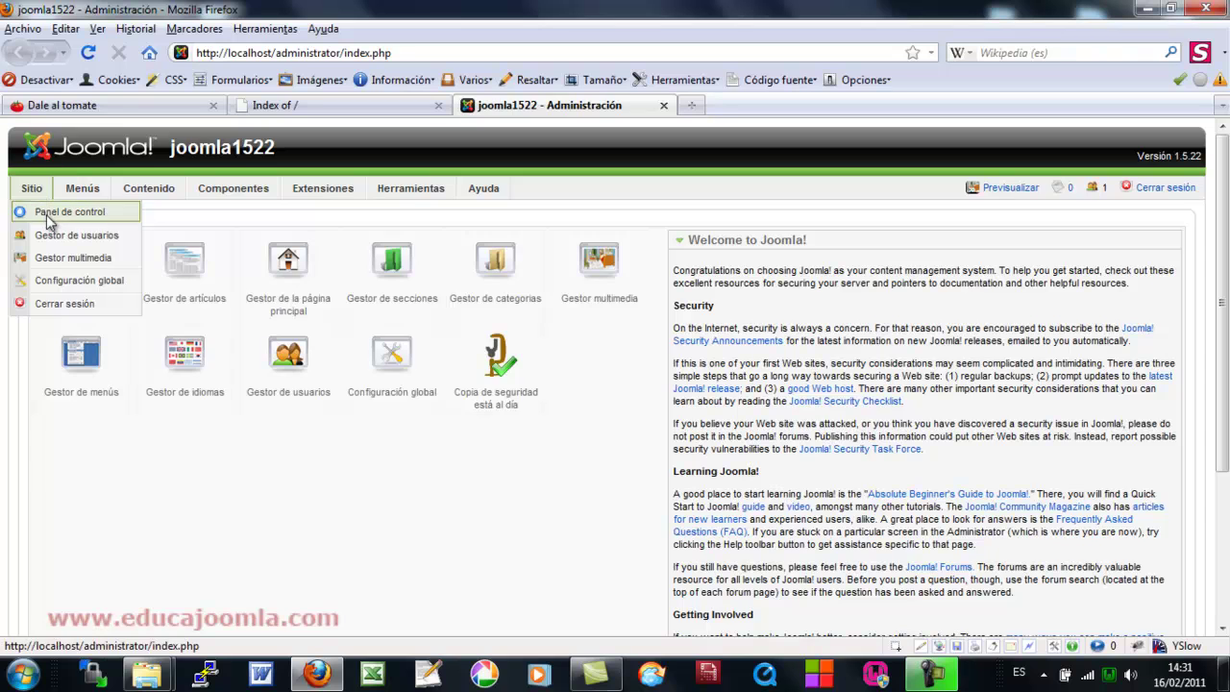
{"action": "left_click", "coordinate": [48, 213]}
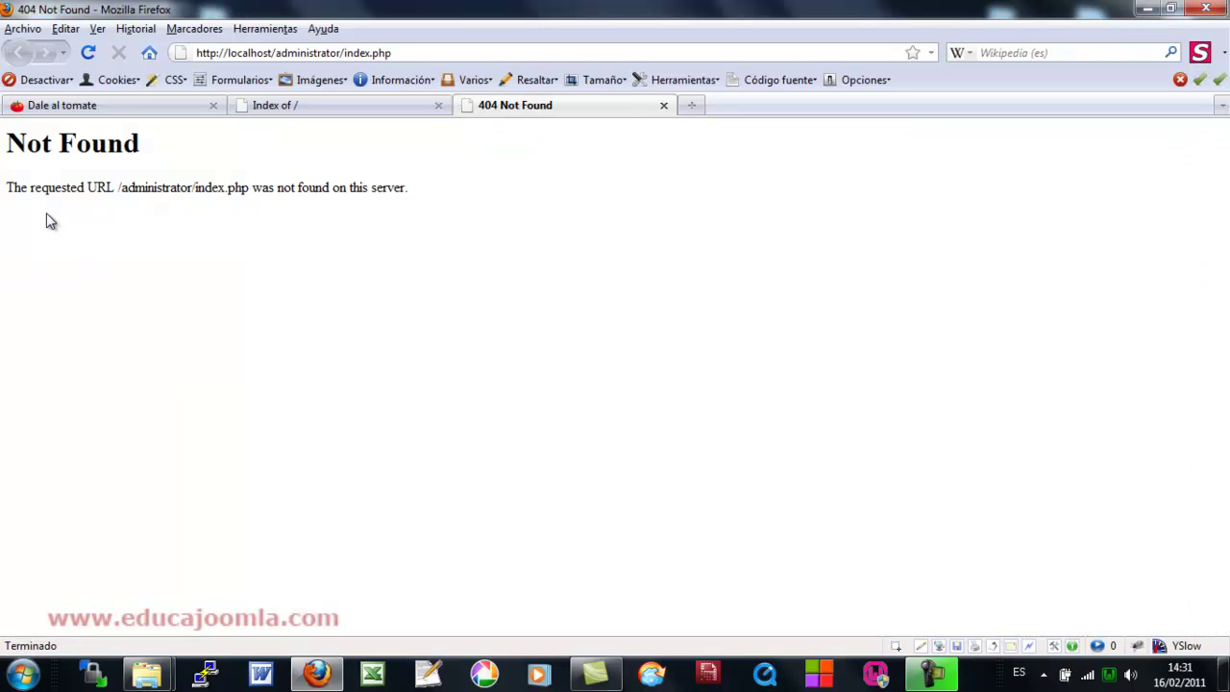
{"action": "left_click", "coordinate": [346, 109]}
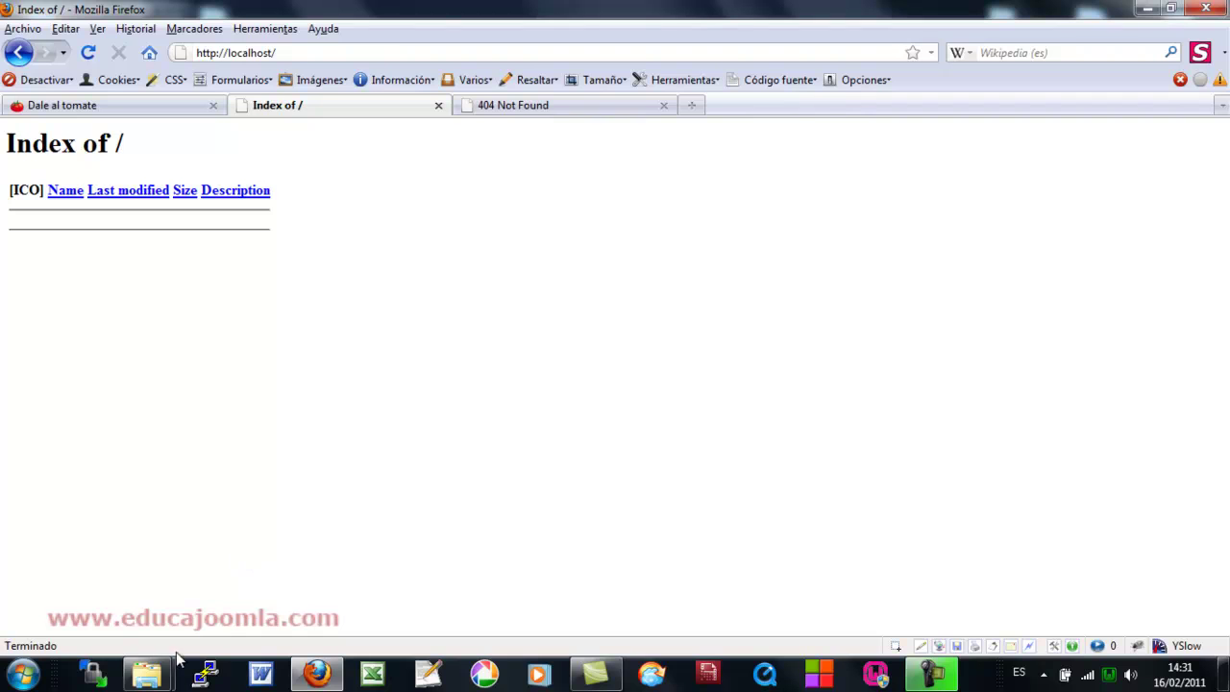
{"action": "left_click", "coordinate": [148, 673]}
{"action": "left_click", "coordinate": [188, 603]}
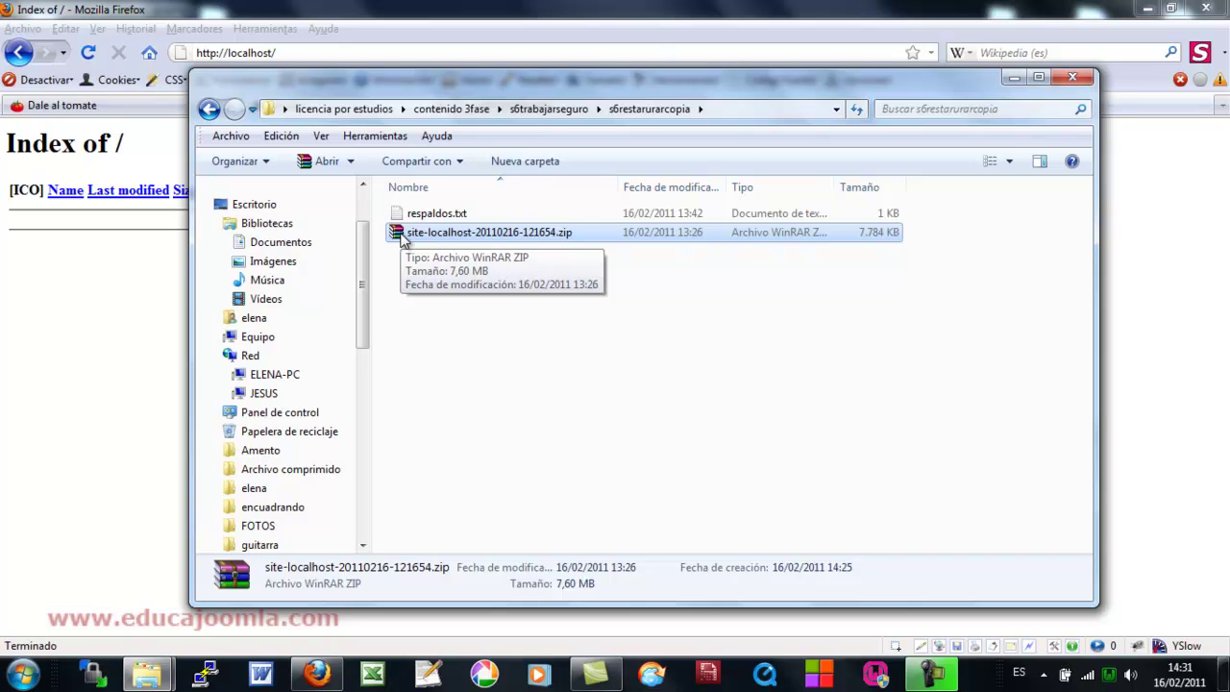
{"action": "left_click", "coordinate": [398, 212]}
{"action": "double_click", "coordinate": [398, 213]}
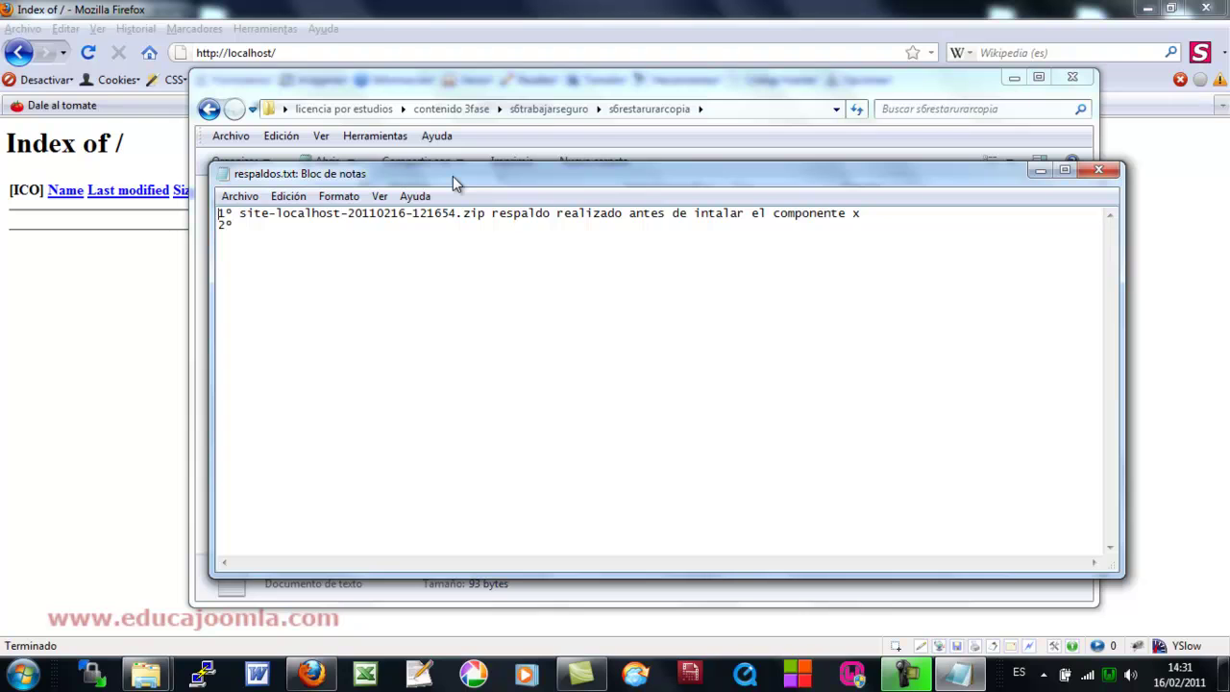
{"action": "mouse_move", "coordinate": [486, 218]}
{"action": "left_mouse_down"}
{"action": "mouse_move", "coordinate": [239, 215]}
{"action": "mouse_move", "coordinate": [485, 216]}
{"action": "left_mouse_up"}
{"action": "left_click", "coordinate": [241, 214]}
{"action": "left_click", "coordinate": [434, 240]}
{"action": "left_click_drag", "start_coordinate": [408, 215], "coordinate": [348, 215]}
{"action": "left_click", "coordinate": [370, 245]}
{"action": "left_click_drag", "start_coordinate": [491, 214], "coordinate": [887, 215]}
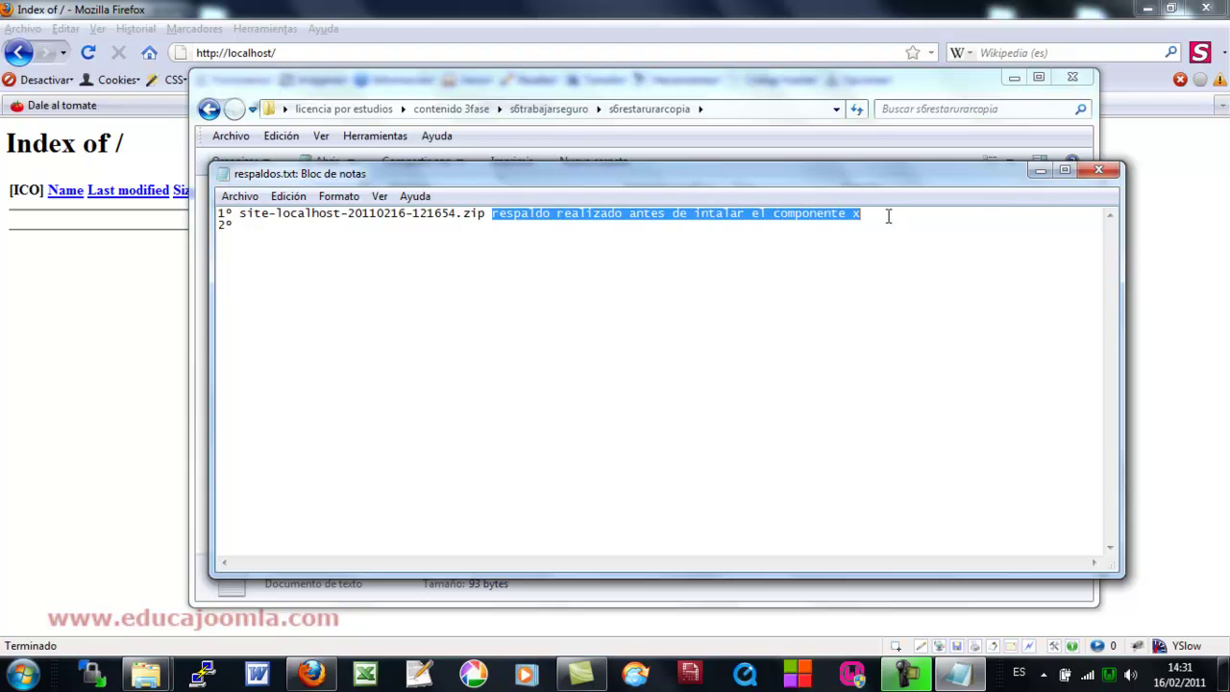
{"action": "left_click", "coordinate": [834, 285]}
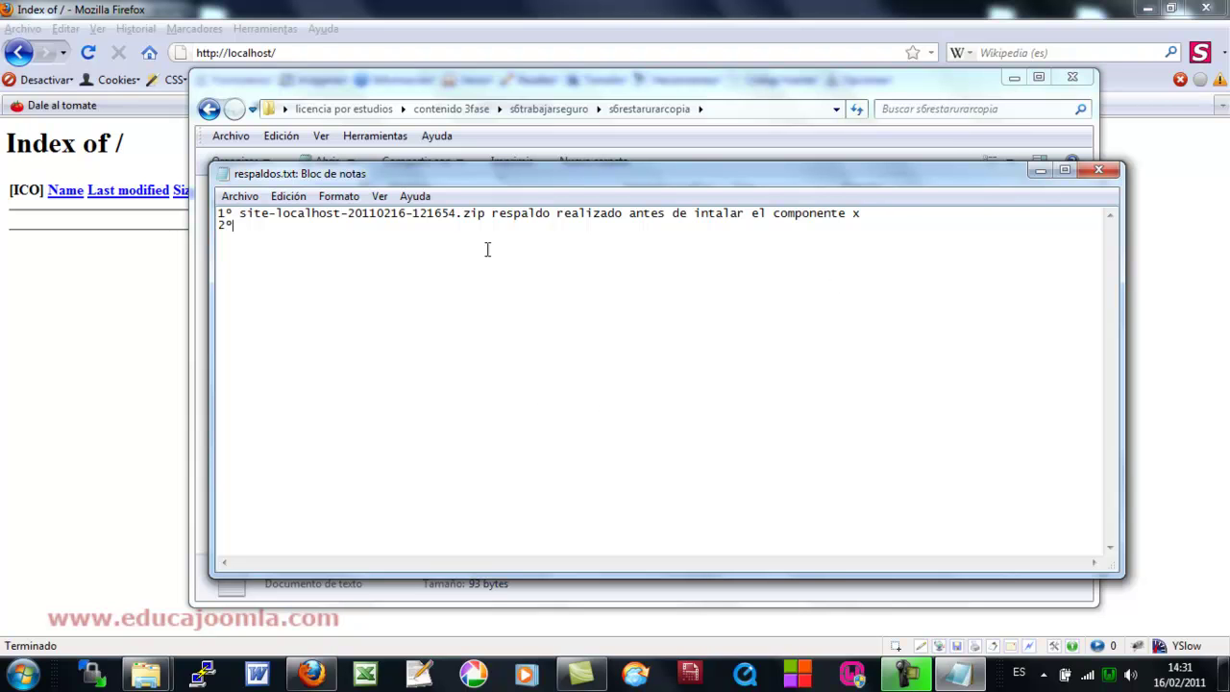
{"action": "left_click_drag", "start_coordinate": [496, 178], "coordinate": [493, 271]}
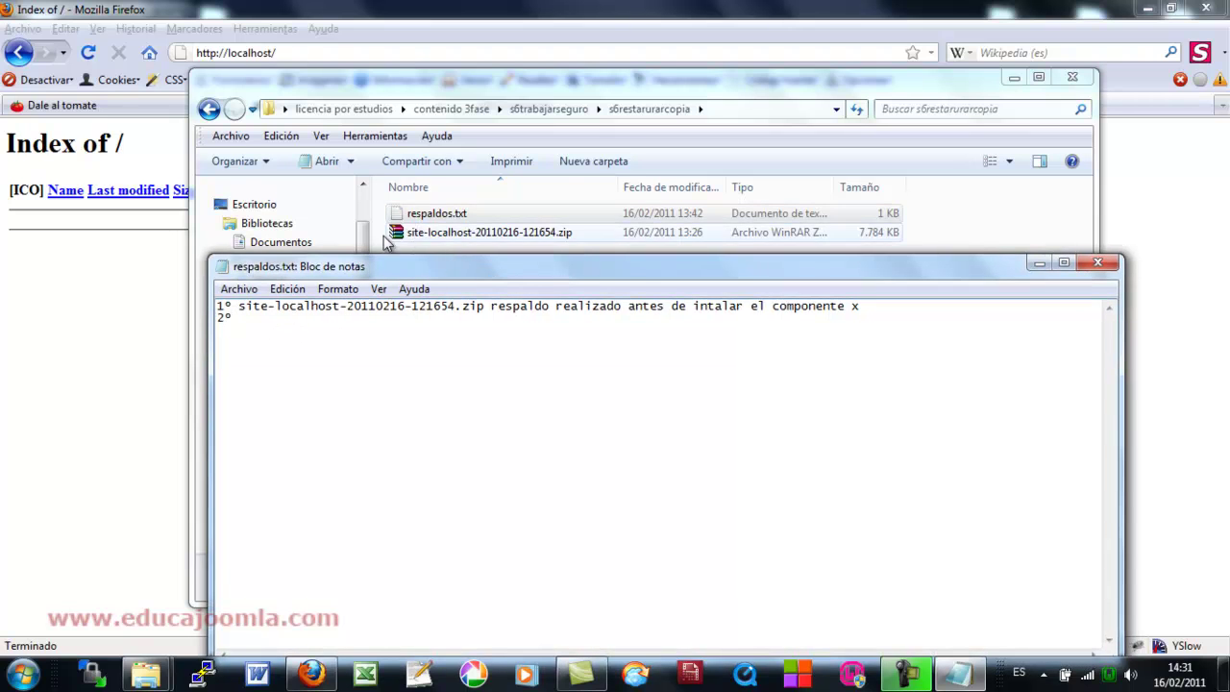
{"action": "left_click", "coordinate": [1096, 262]}
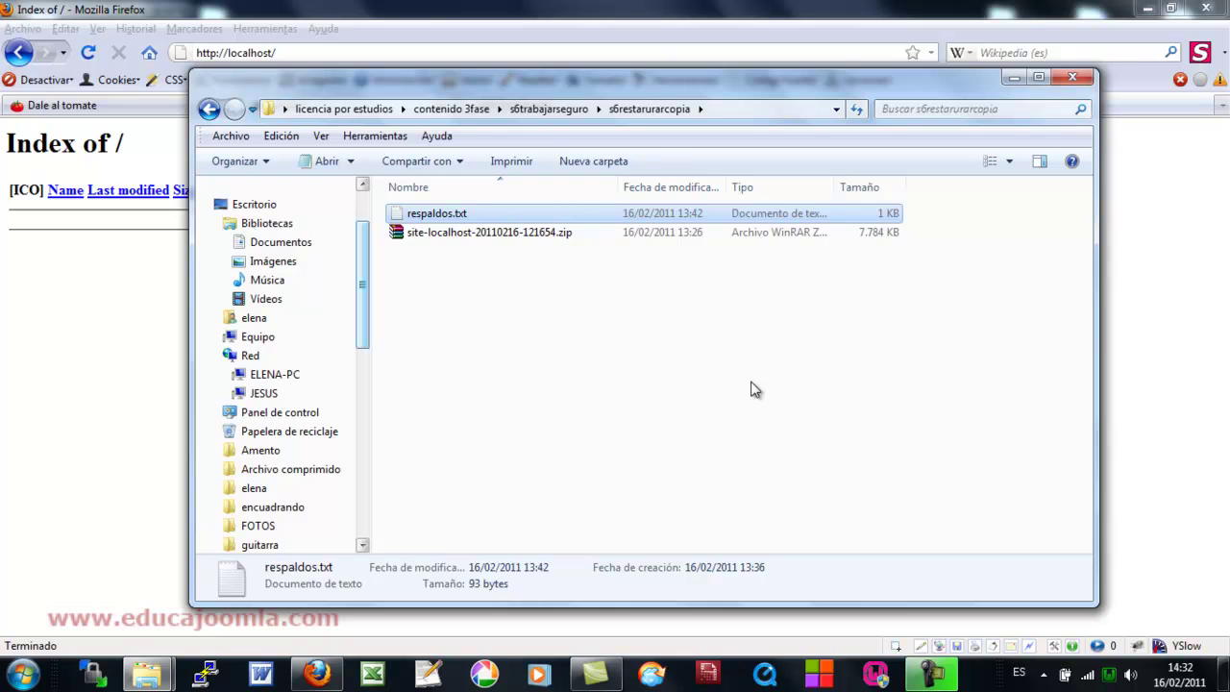
- Copy site-localhost-20110216-121654.zip into C:\wamp\www and open it in WinRAR
{"action": "left_click", "coordinate": [427, 235]}
{"action": "right_click", "coordinate": [401, 235]}
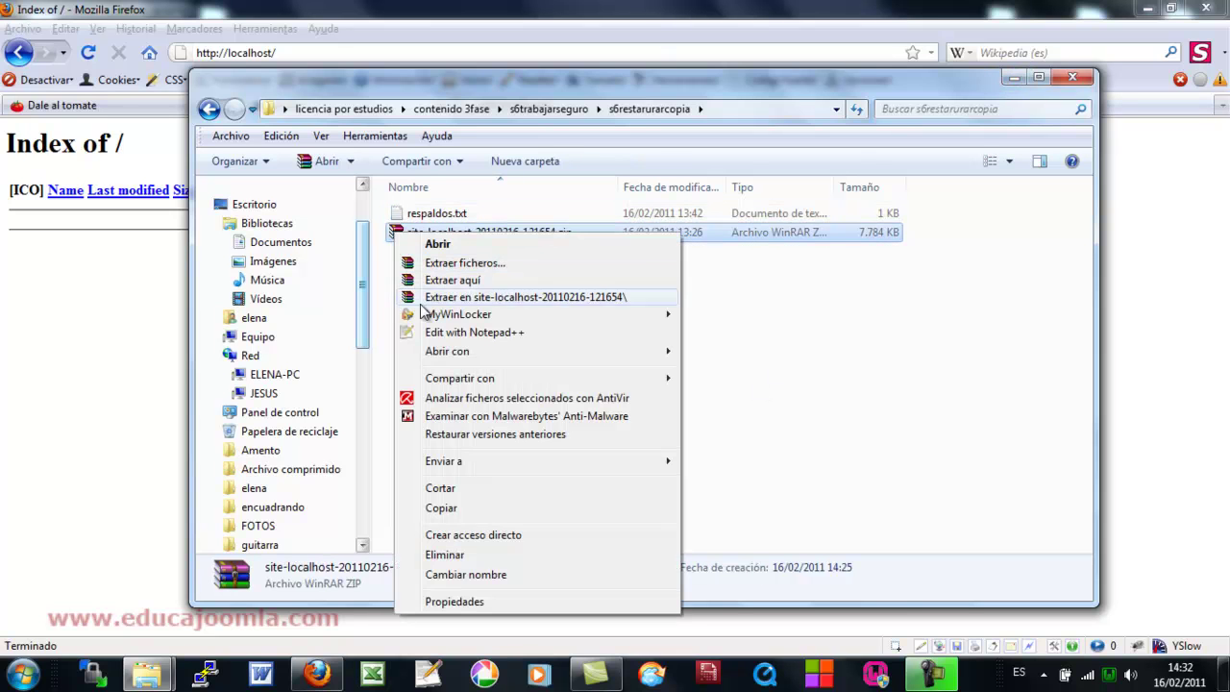
{"action": "left_click", "coordinate": [460, 509]}
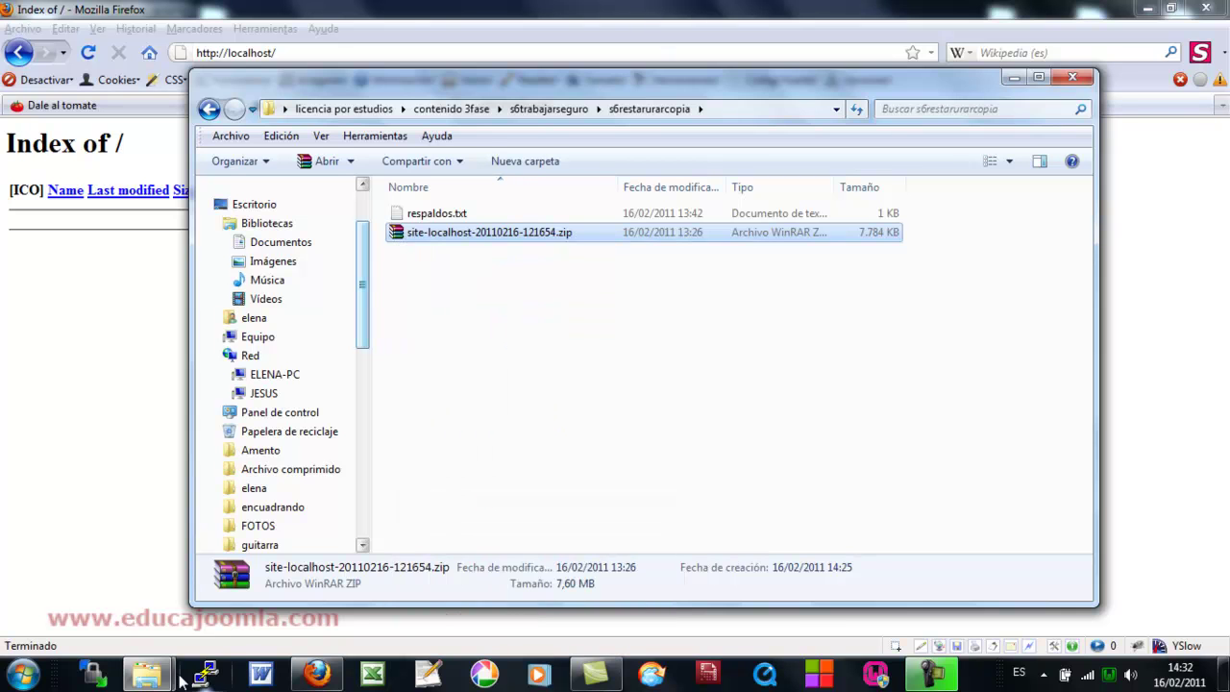
{"action": "mouse_move", "coordinate": [147, 673]}
{"action": "left_click", "coordinate": [355, 578]}
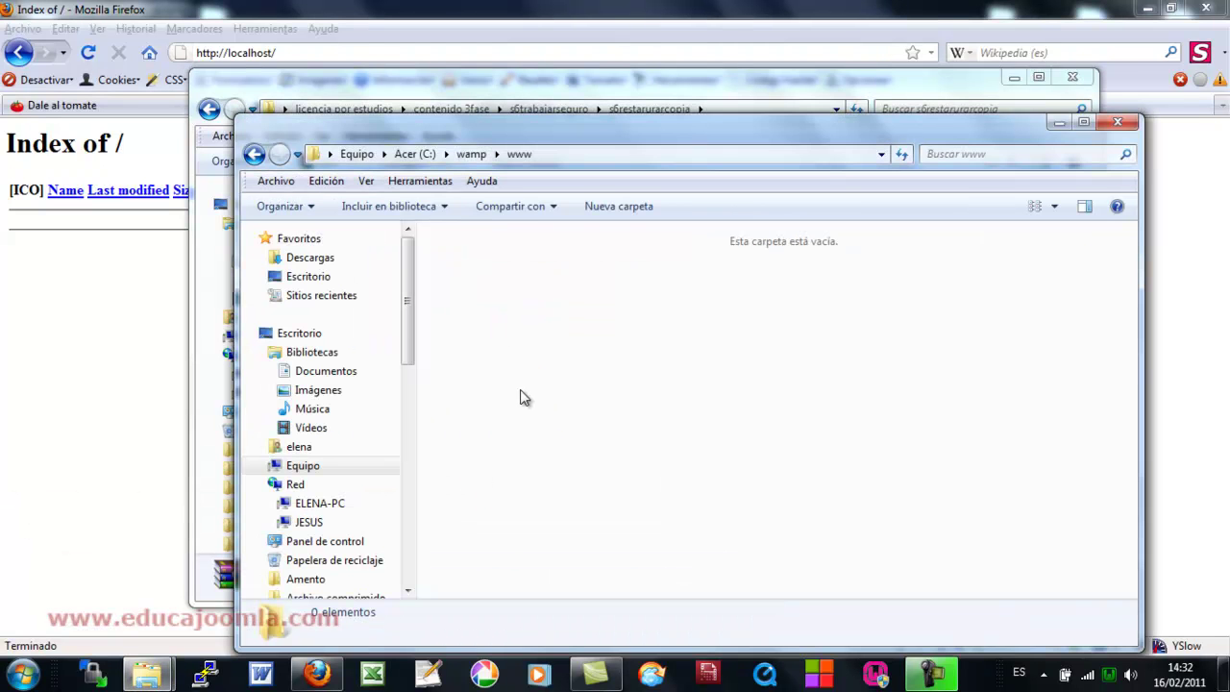
{"action": "right_click", "coordinate": [543, 366]}
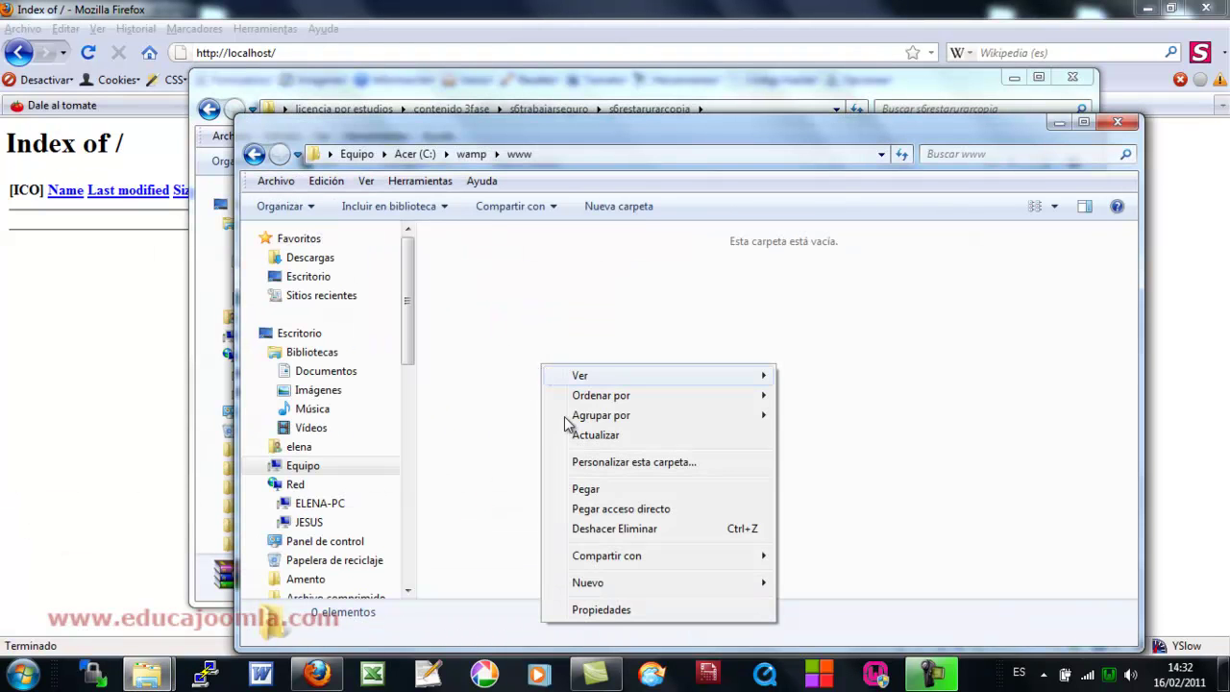
{"action": "left_click", "coordinate": [588, 489]}
{"action": "double_click", "coordinate": [442, 237]}
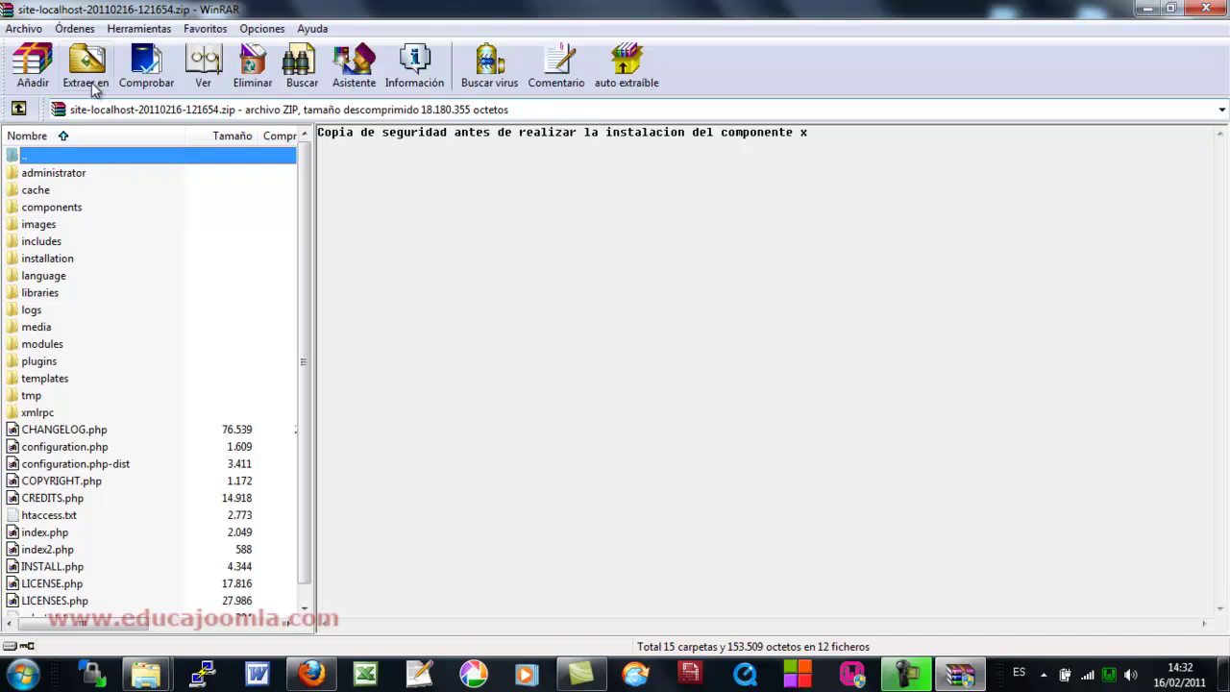
- Extract the backup archive with the destination set to C:\wamp\www\
{"action": "left_click", "coordinate": [91, 84]}
{"action": "left_click", "coordinate": [627, 199]}
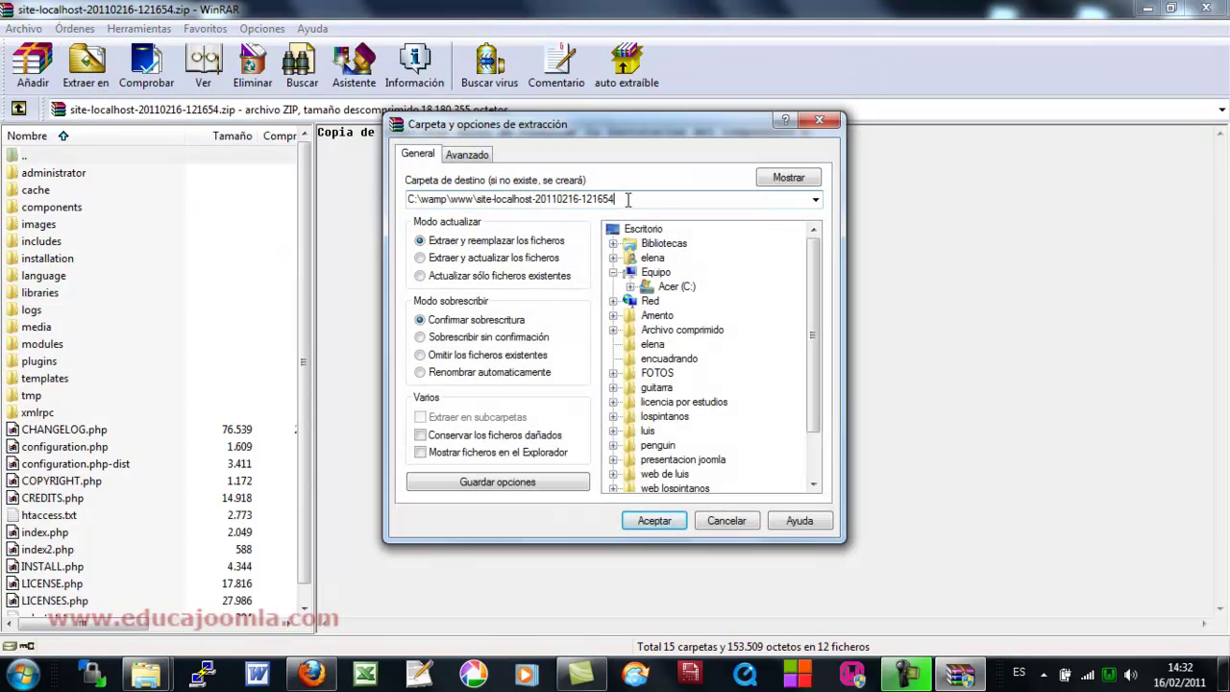
{"action": "key", "text": "BackSpace"}
{"action": "key", "text": "BackSpace"}
{"action": "key", "text": "BackSpace"}
{"action": "key", "text": "BackSpace"}
{"action": "key", "text": "BackSpace"}
{"action": "key", "text": "BackSpace"}
{"action": "key", "text": "BackSpace"}
{"action": "key", "text": "BackSpace"}
{"action": "key", "text": "BackSpace"}
{"action": "key", "text": "BackSpace"}
{"action": "key", "text": "BackSpace"}
{"action": "key", "text": "BackSpace"}
{"action": "key", "text": "BackSpace"}
{"action": "key", "text": "BackSpace"}
{"action": "key", "text": "BackSpace"}
{"action": "key", "text": "BackSpace"}
{"action": "key", "text": "BackSpace"}
{"action": "key", "text": "BackSpace"}
{"action": "key", "text": "BackSpace"}
{"action": "key", "text": "BackSpace"}
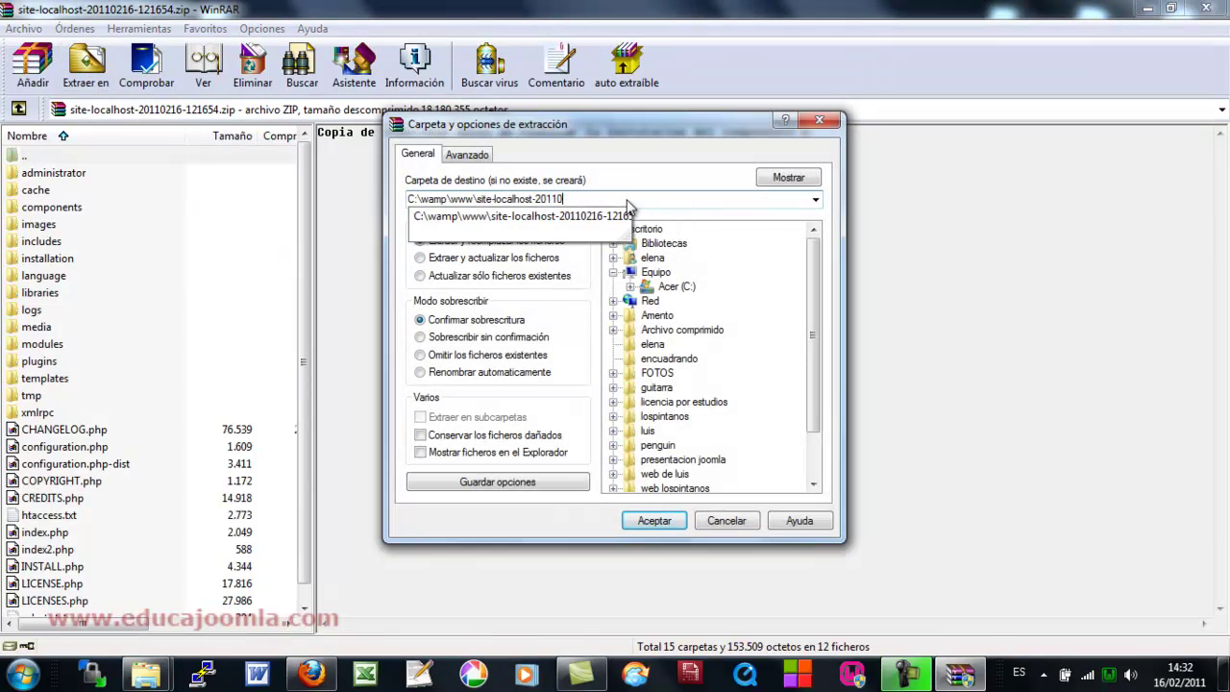
{"action": "key", "text": "BackSpace"}
{"action": "key", "text": "BackSpace"}
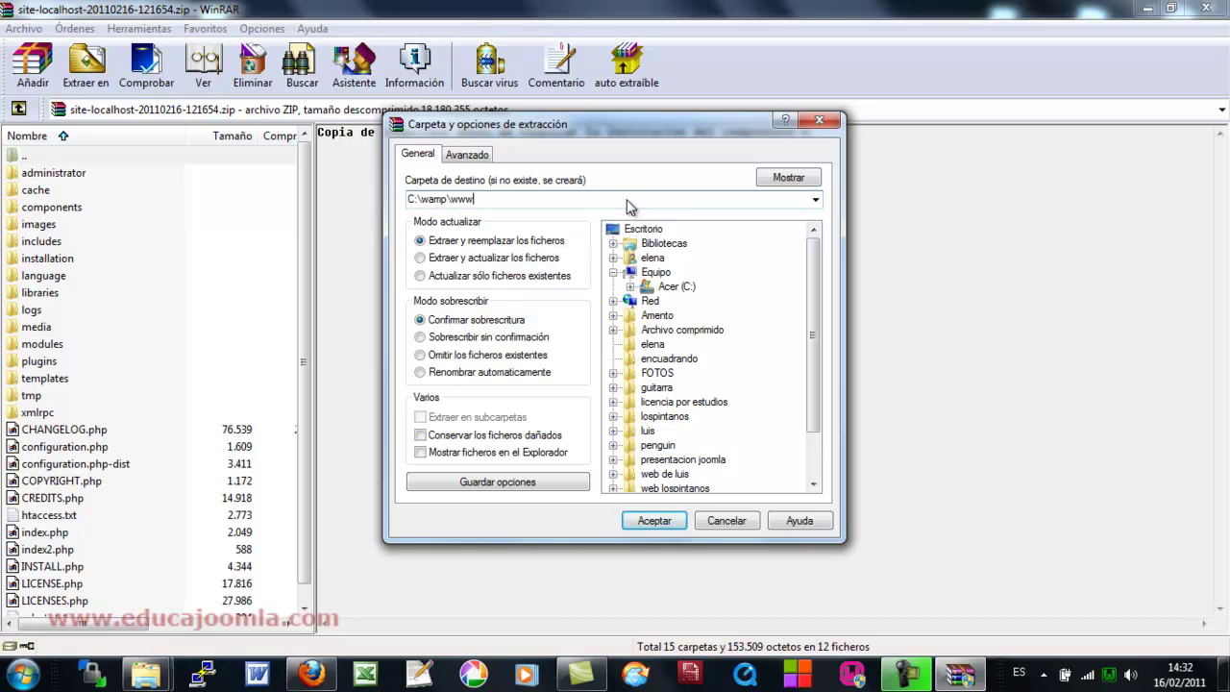
{"action": "type", "text": "\\"}
{"action": "key", "text": "Return"}
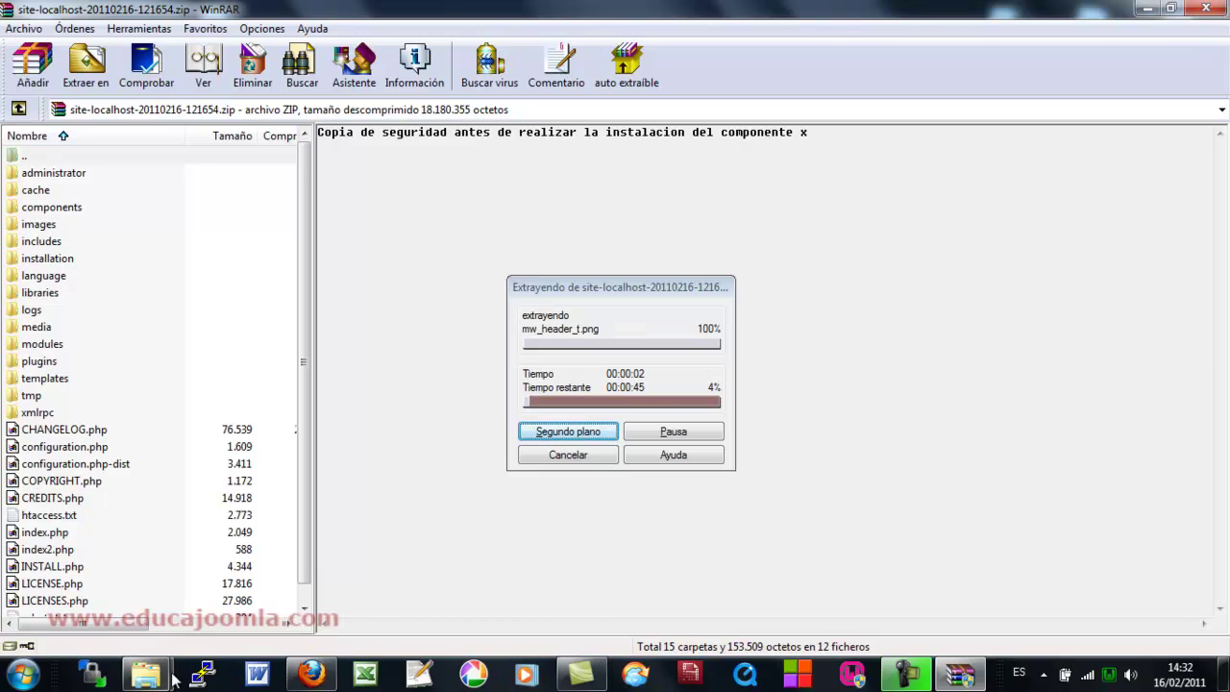
- Check the extracted Joomla files in the www folder and the extraction progress
{"action": "mouse_move", "coordinate": [145, 673]}
{"action": "left_click", "coordinate": [361, 576]}
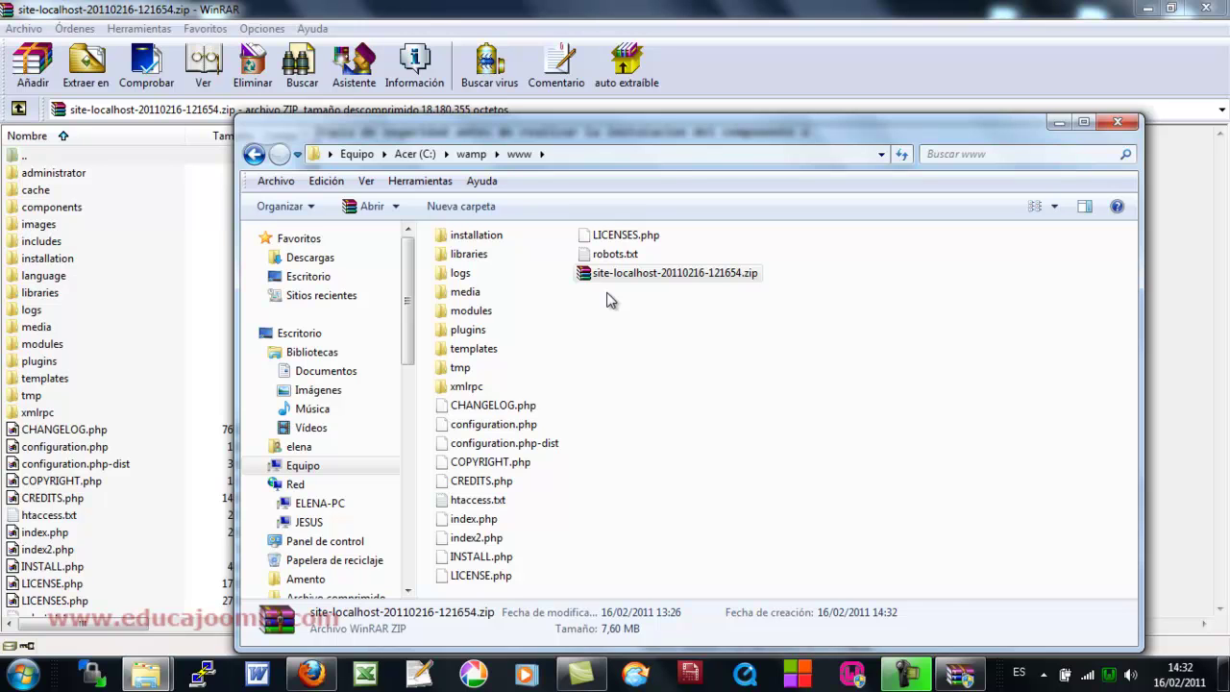
{"action": "left_click", "coordinate": [961, 673]}
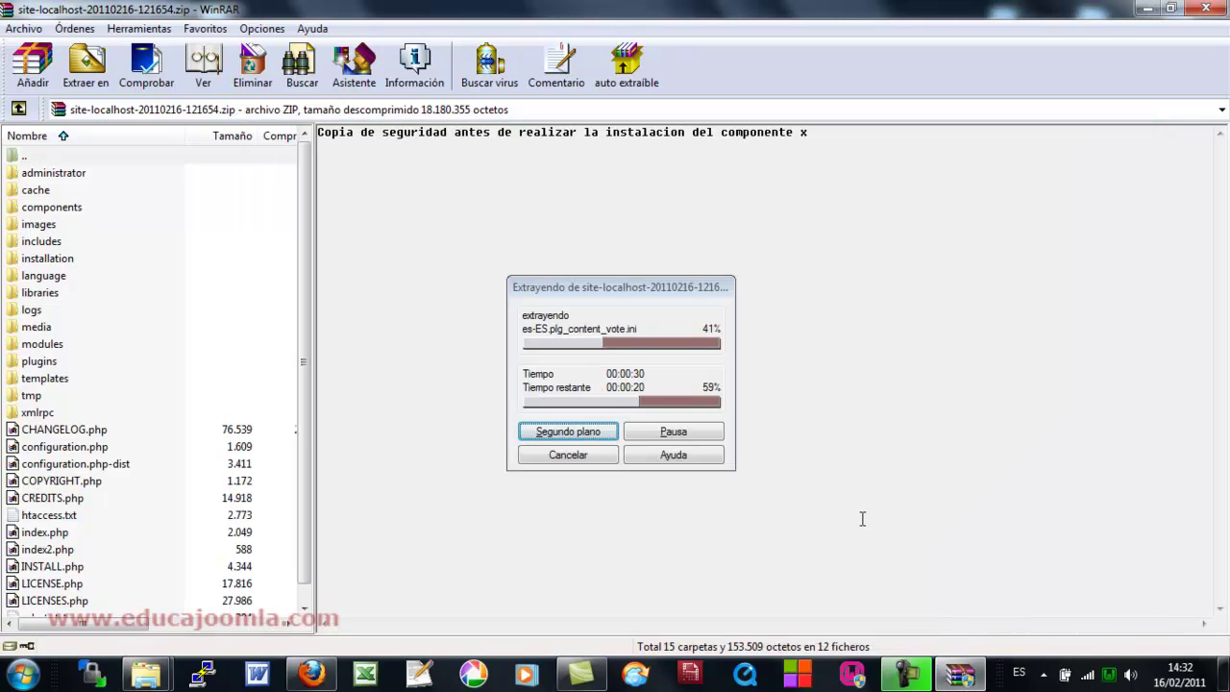
{"action": "left_click", "coordinate": [310, 673]}
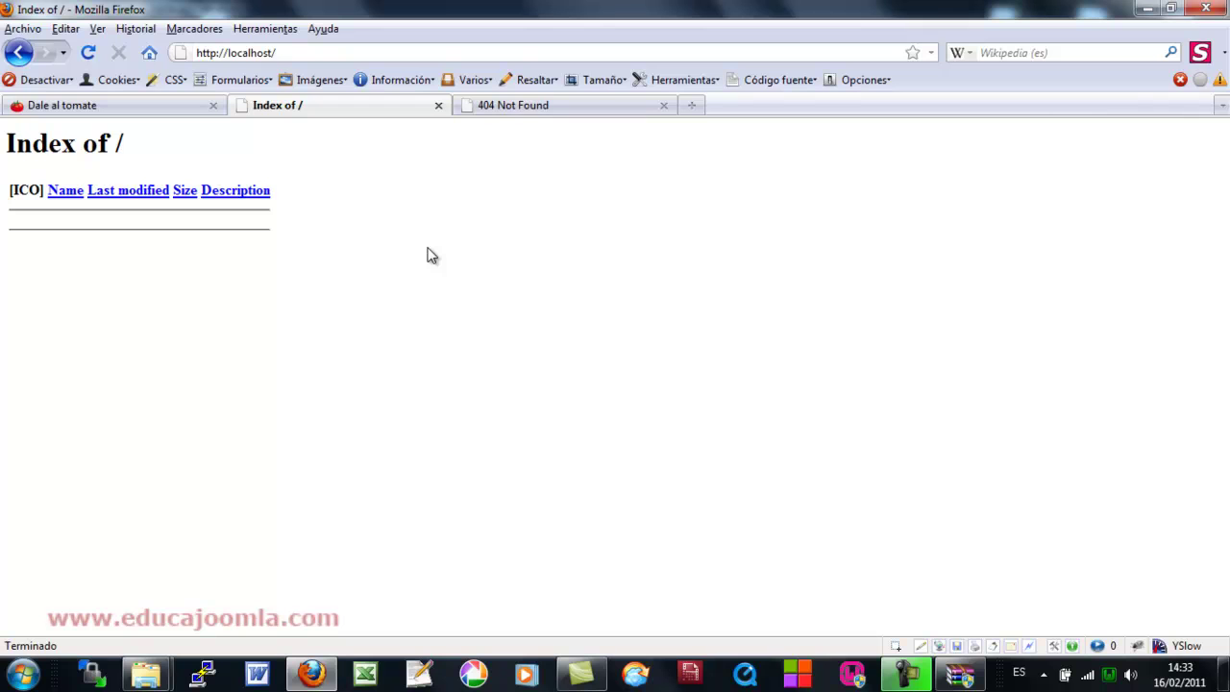
{"action": "left_click", "coordinate": [958, 673]}
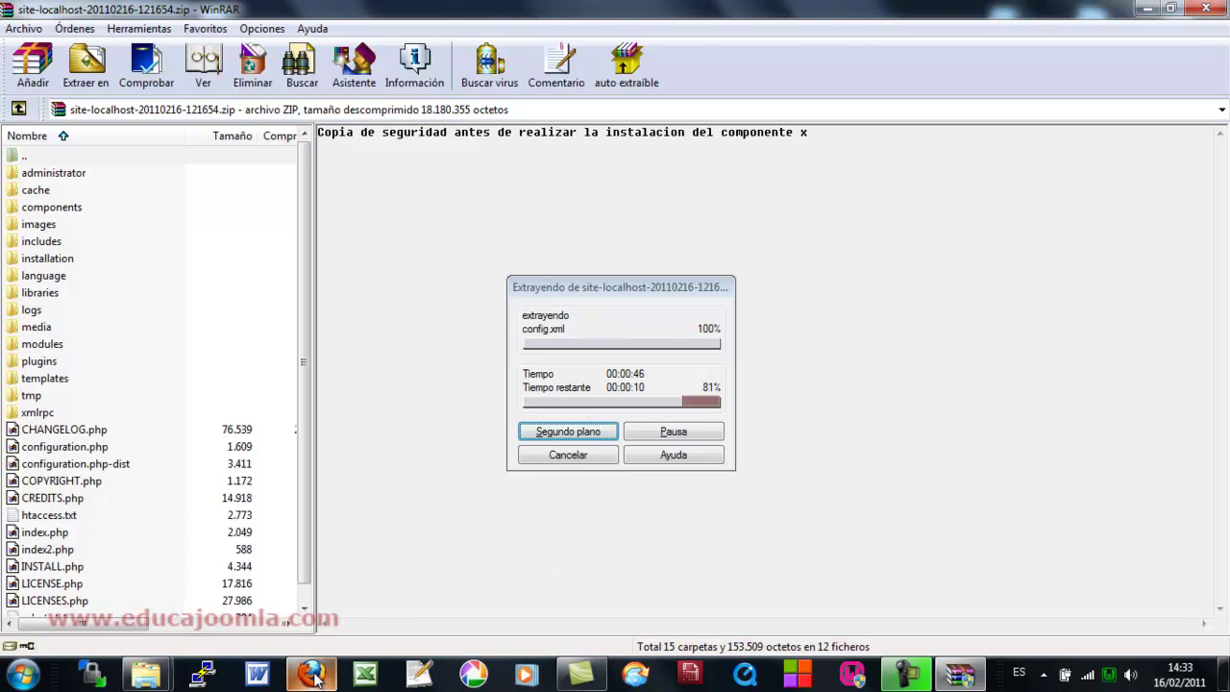
{"action": "mouse_move", "coordinate": [312, 676]}
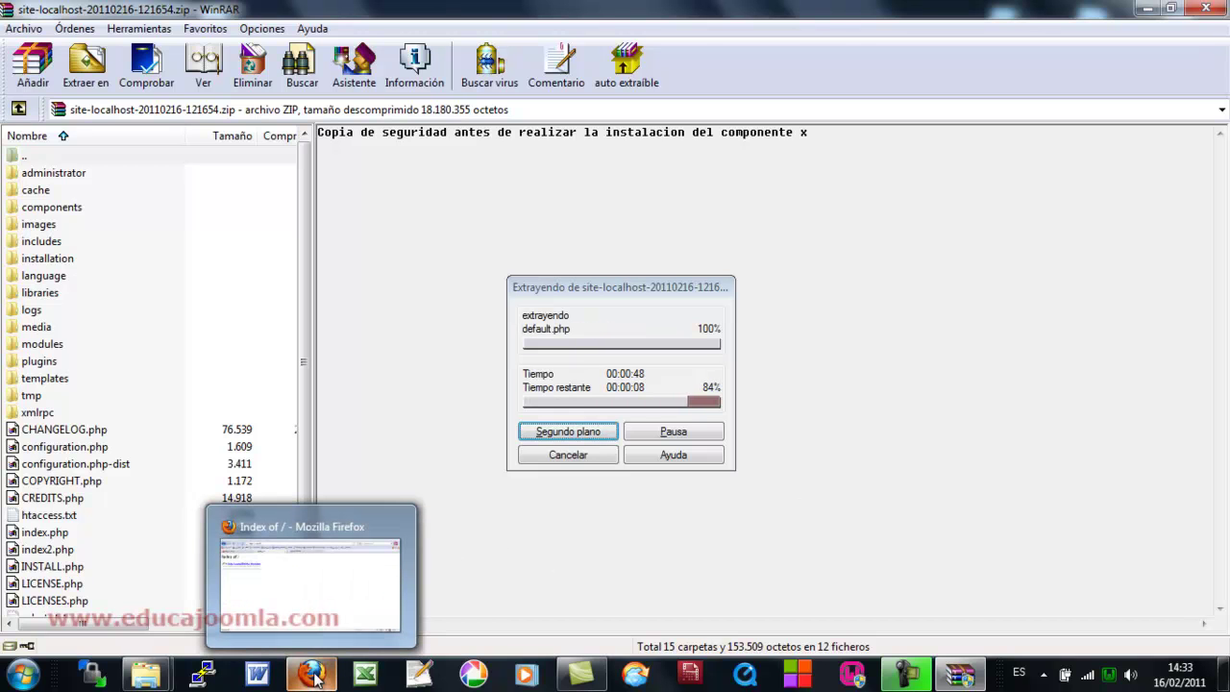
{"action": "left_click", "coordinate": [314, 676]}
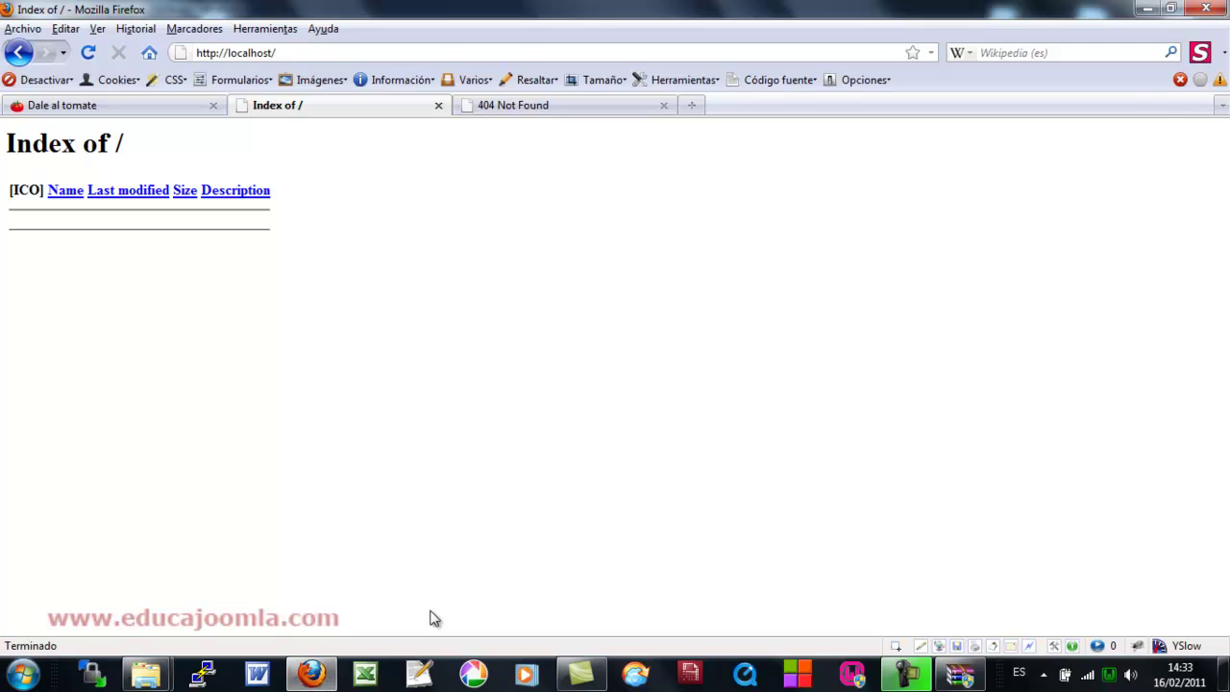
{"action": "mouse_move", "coordinate": [159, 680]}
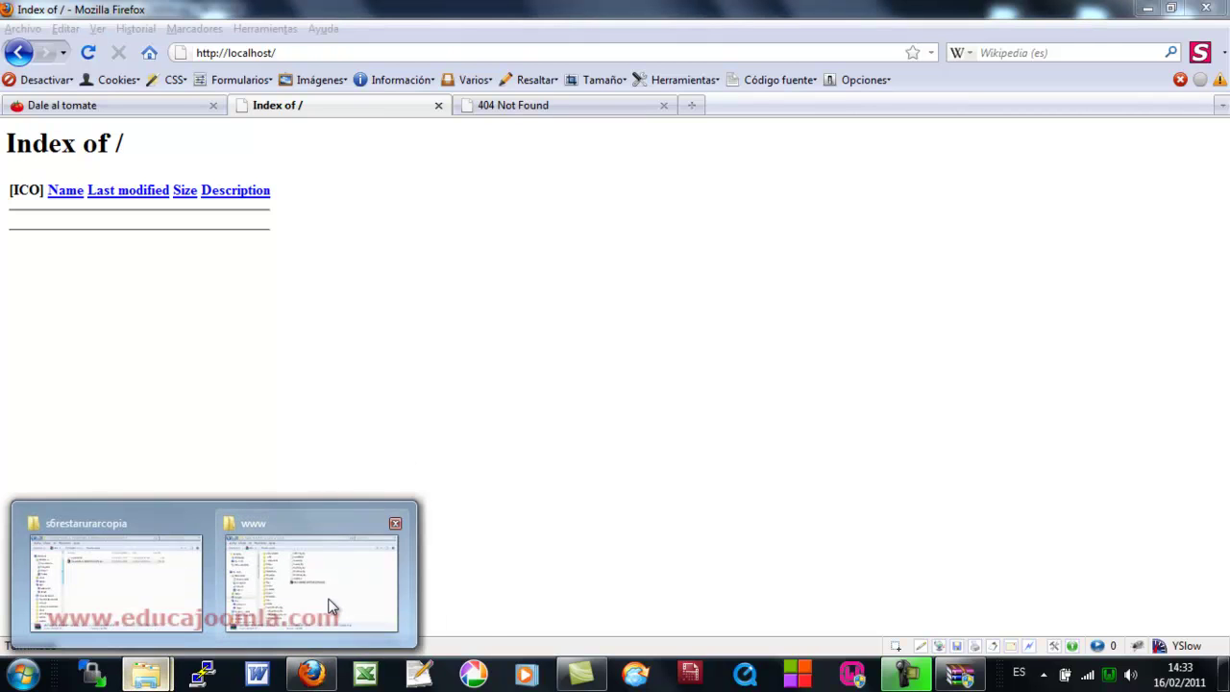
{"action": "left_click", "coordinate": [329, 610]}
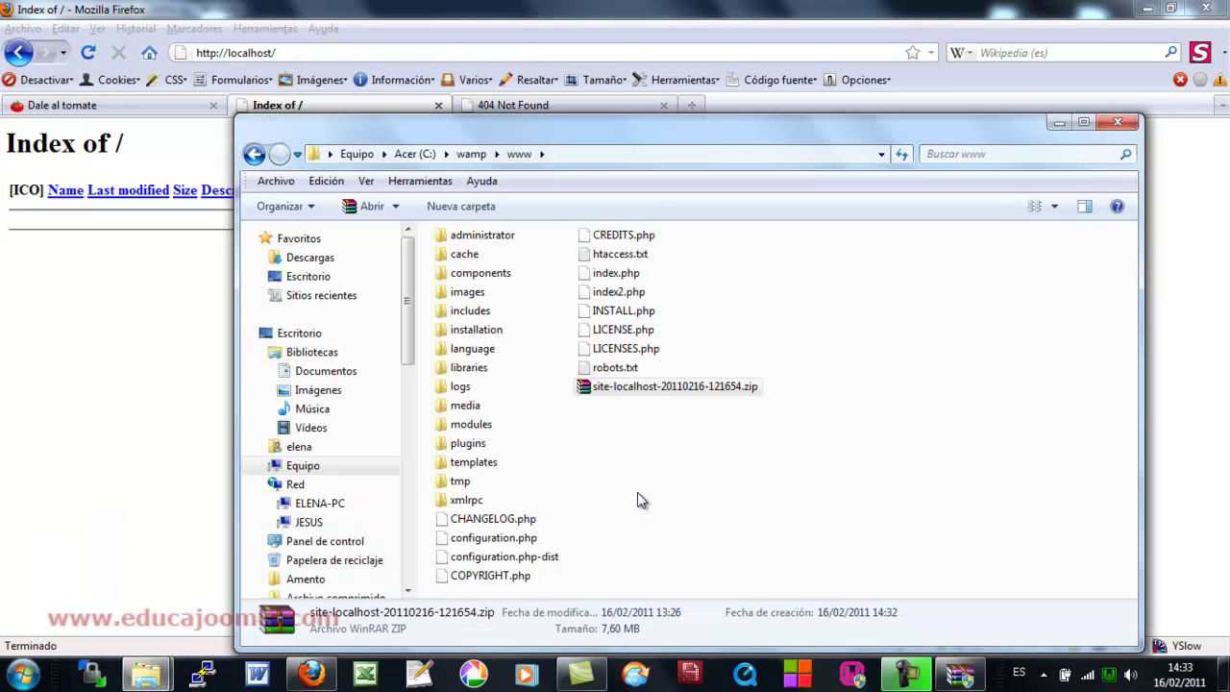
{"action": "left_click", "coordinate": [962, 672]}
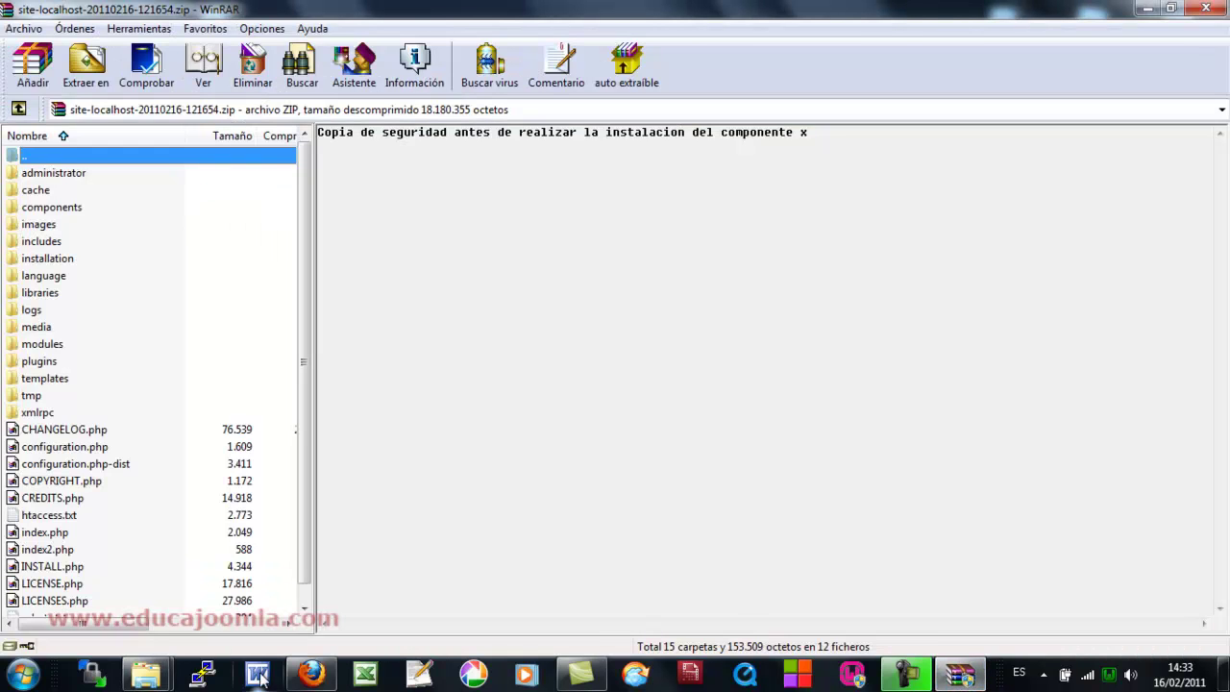
{"action": "mouse_move", "coordinate": [149, 677]}
{"action": "left_click", "coordinate": [360, 587]}
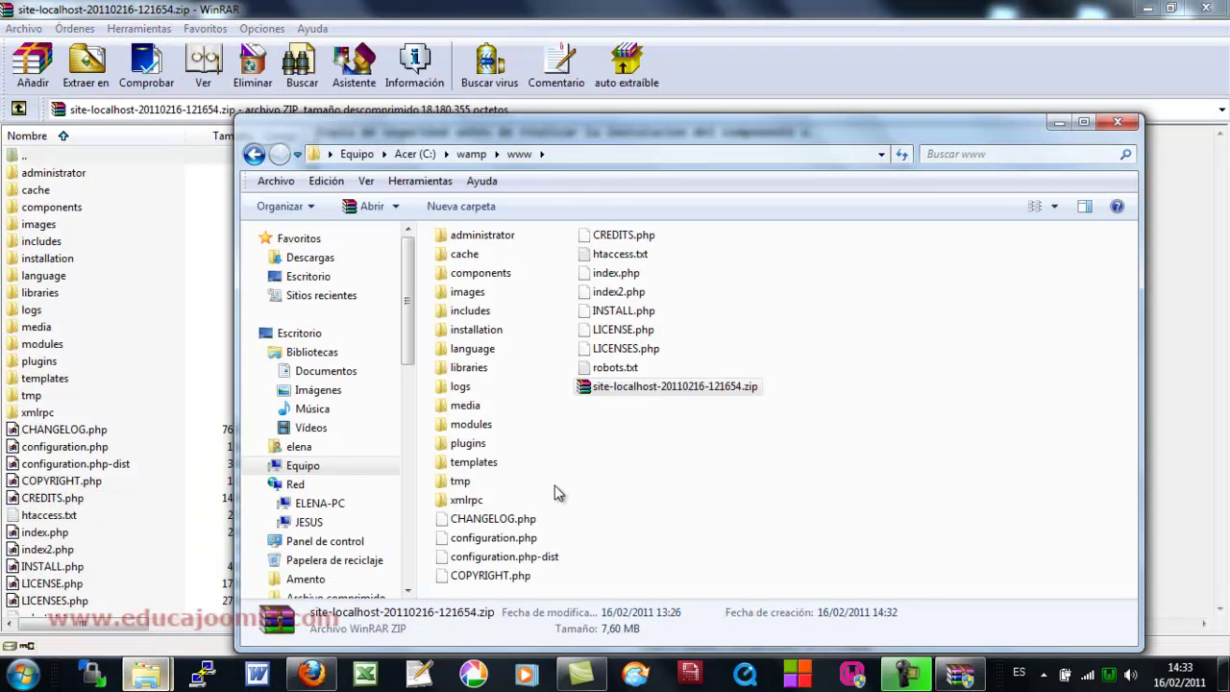
{"action": "left_click", "coordinate": [588, 389]}
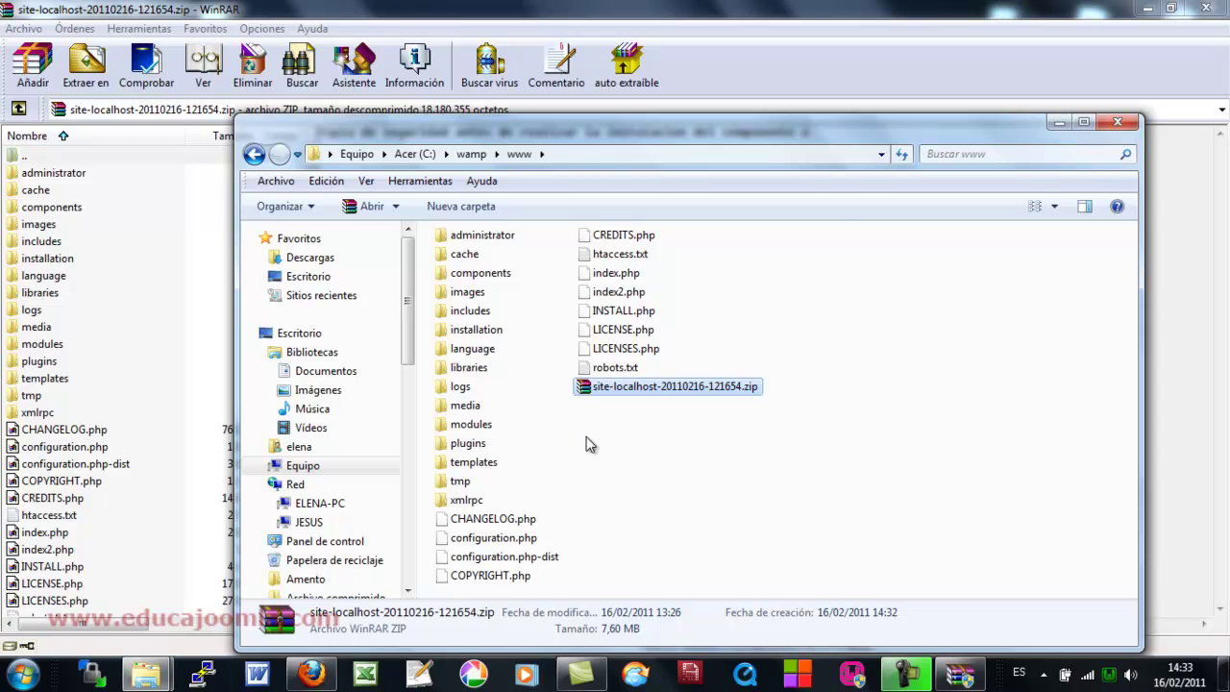
{"action": "key", "text": "shift+Delete"}
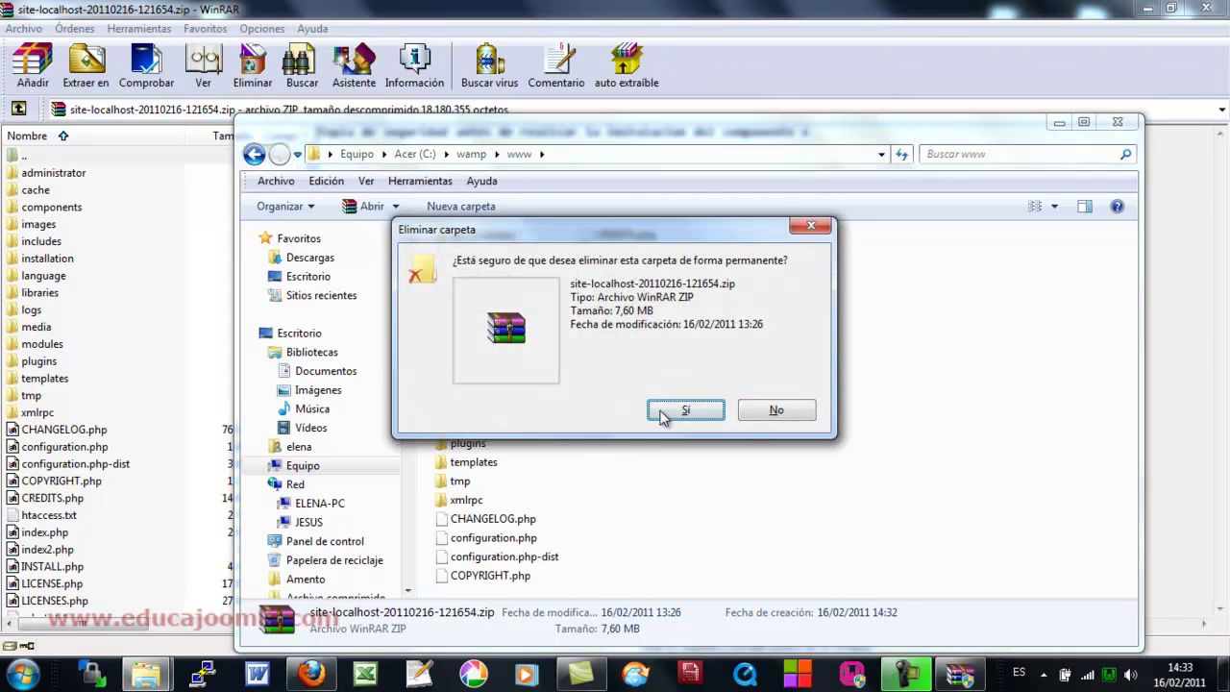
{"action": "left_click", "coordinate": [663, 420]}
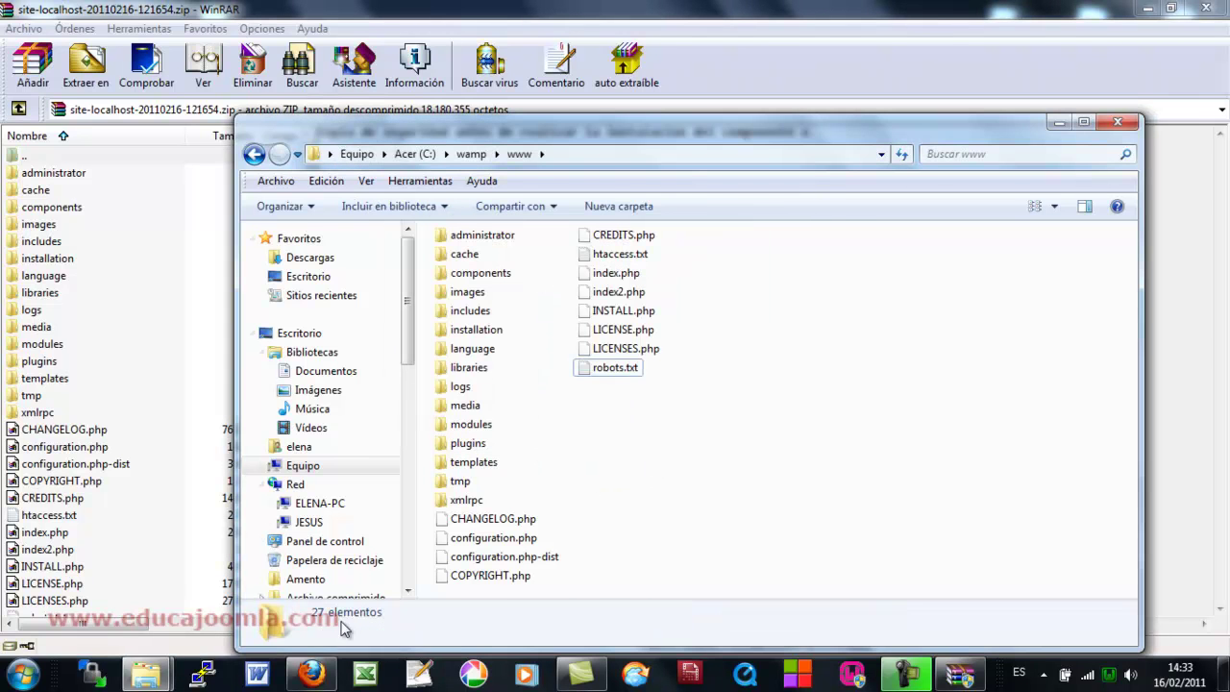
{"action": "left_click", "coordinate": [310, 673]}
{"action": "left_click", "coordinate": [303, 52]}
{"action": "key", "text": "Return"}
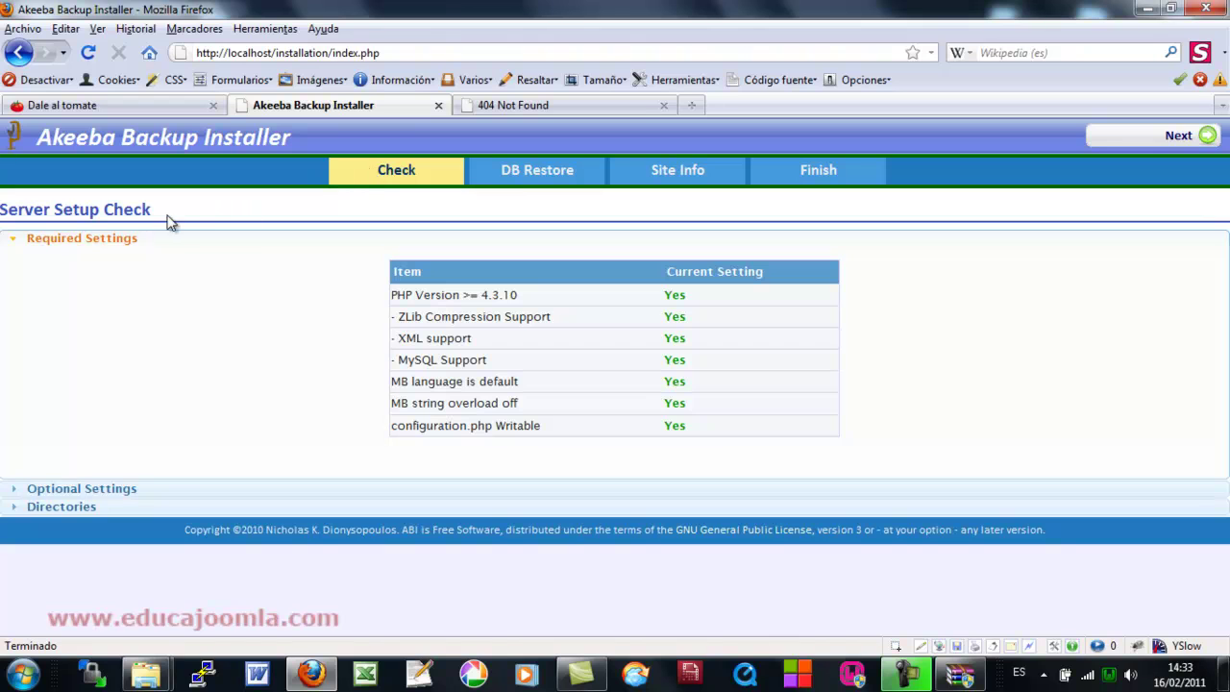
- Review the Server Setup Check, including Optional Settings and Directories, and advance to DB Restore
{"action": "left_click_drag", "start_coordinate": [153, 211], "coordinate": [103, 209]}
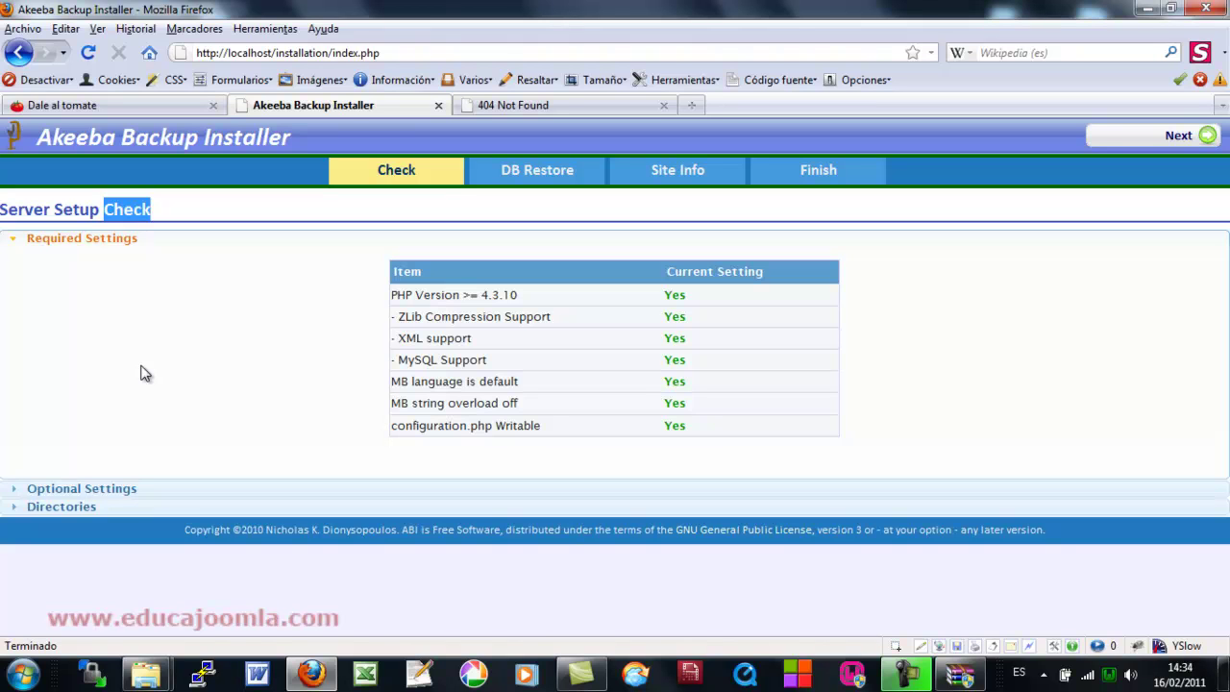
{"action": "left_click", "coordinate": [97, 491]}
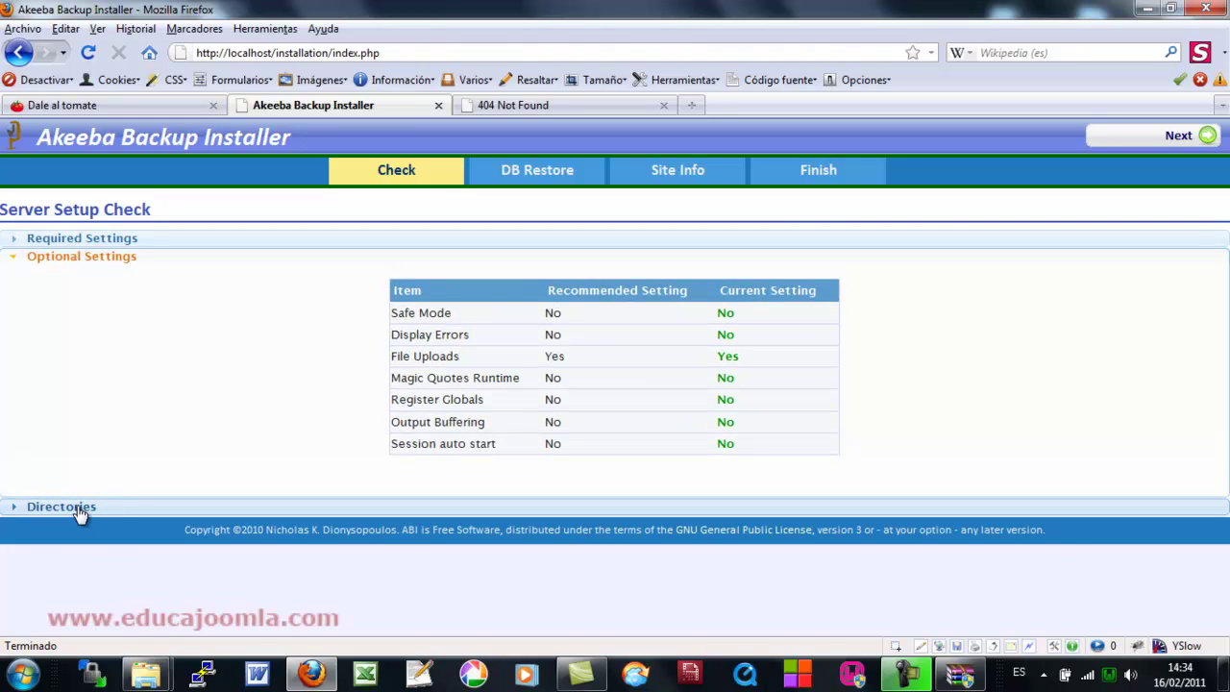
{"action": "left_click", "coordinate": [81, 509]}
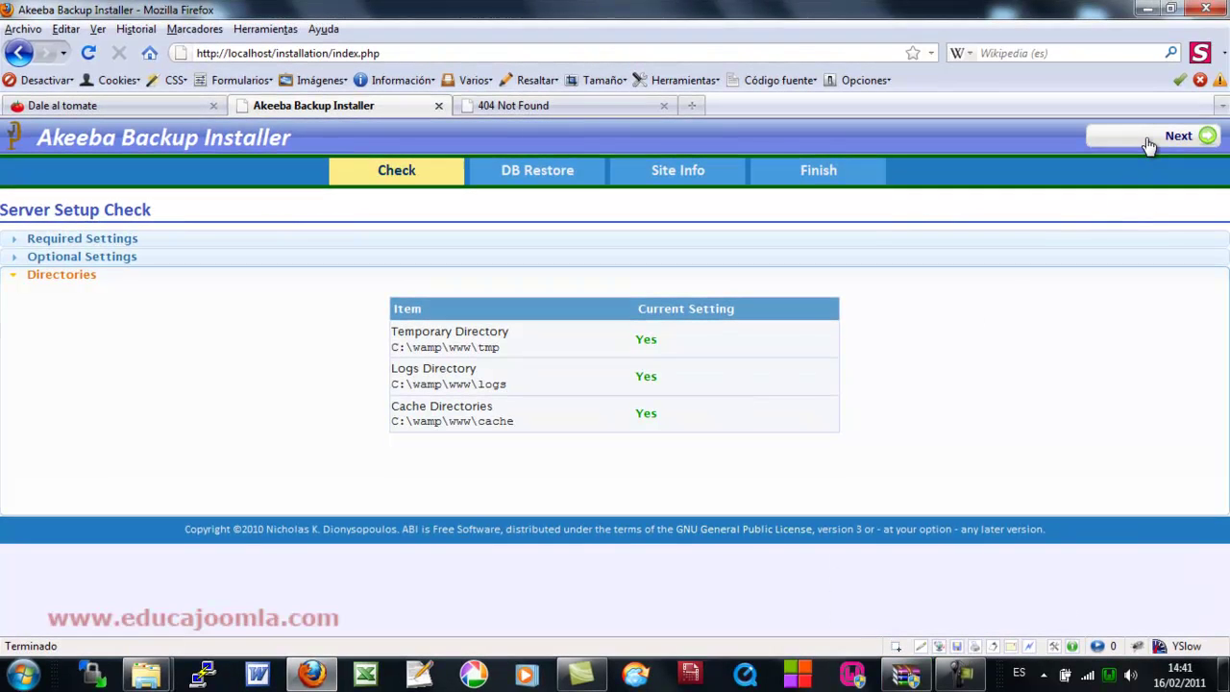
{"action": "left_click", "coordinate": [1149, 145]}
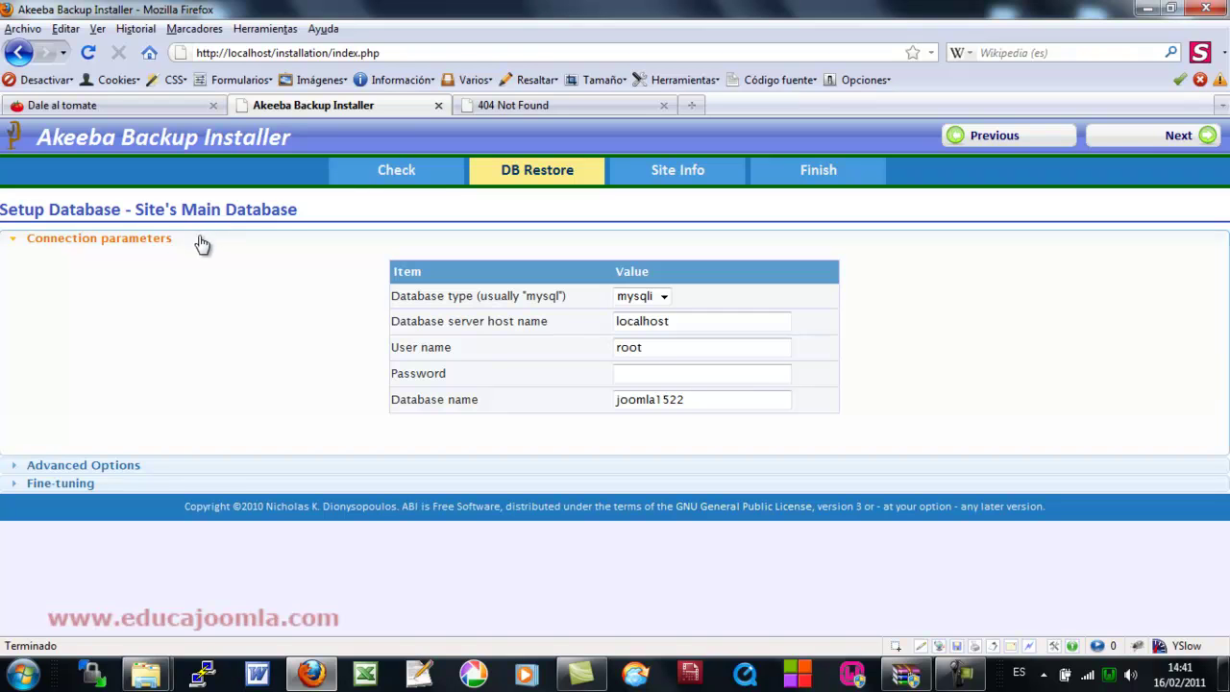
- Change the Site's Main Database type from mysqli to mysql
{"action": "left_click", "coordinate": [665, 298]}
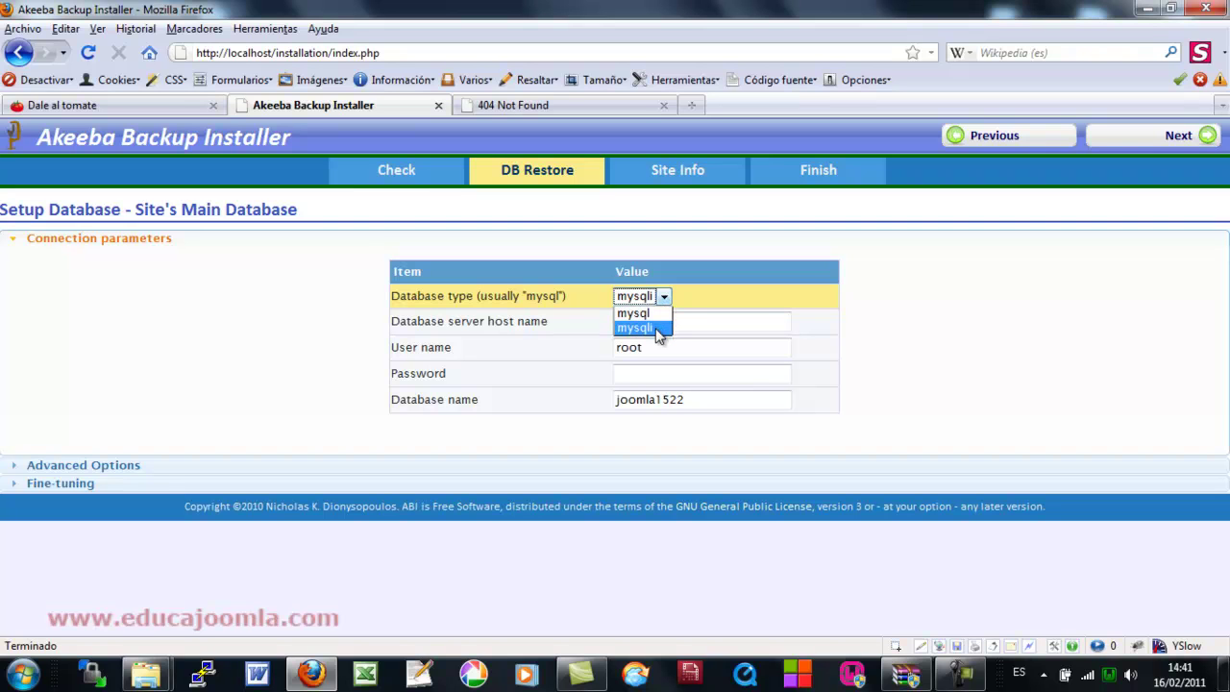
{"action": "left_click", "coordinate": [638, 314]}
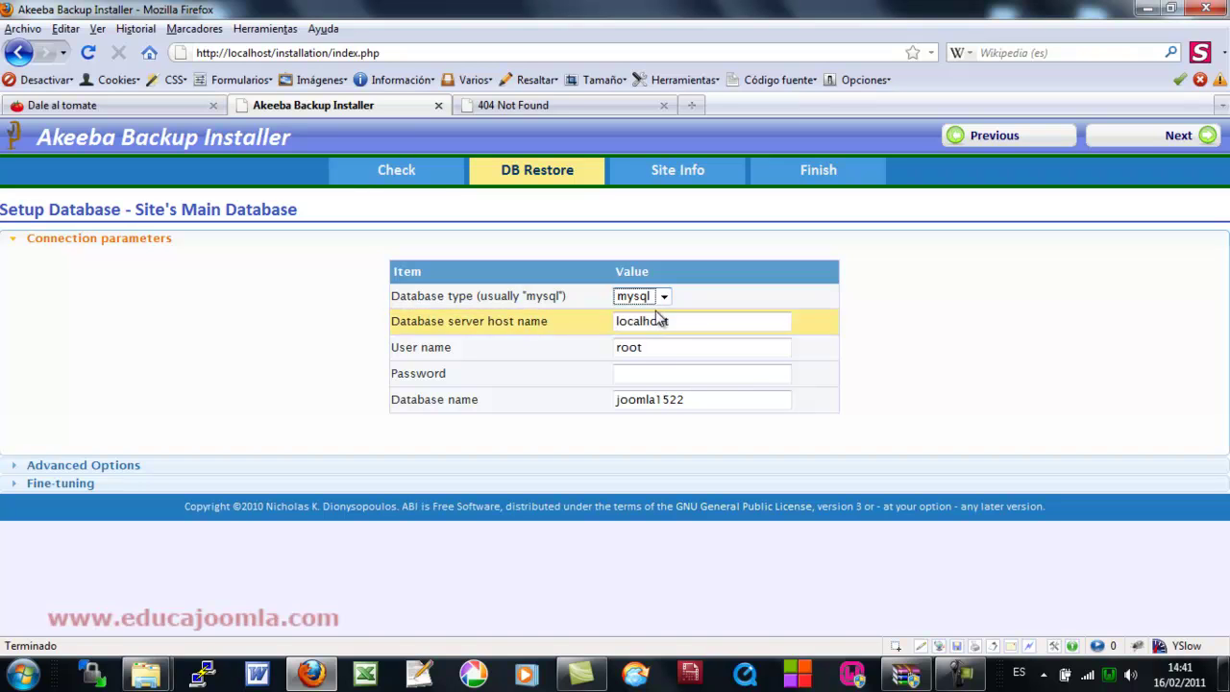
{"action": "left_click", "coordinate": [698, 299]}
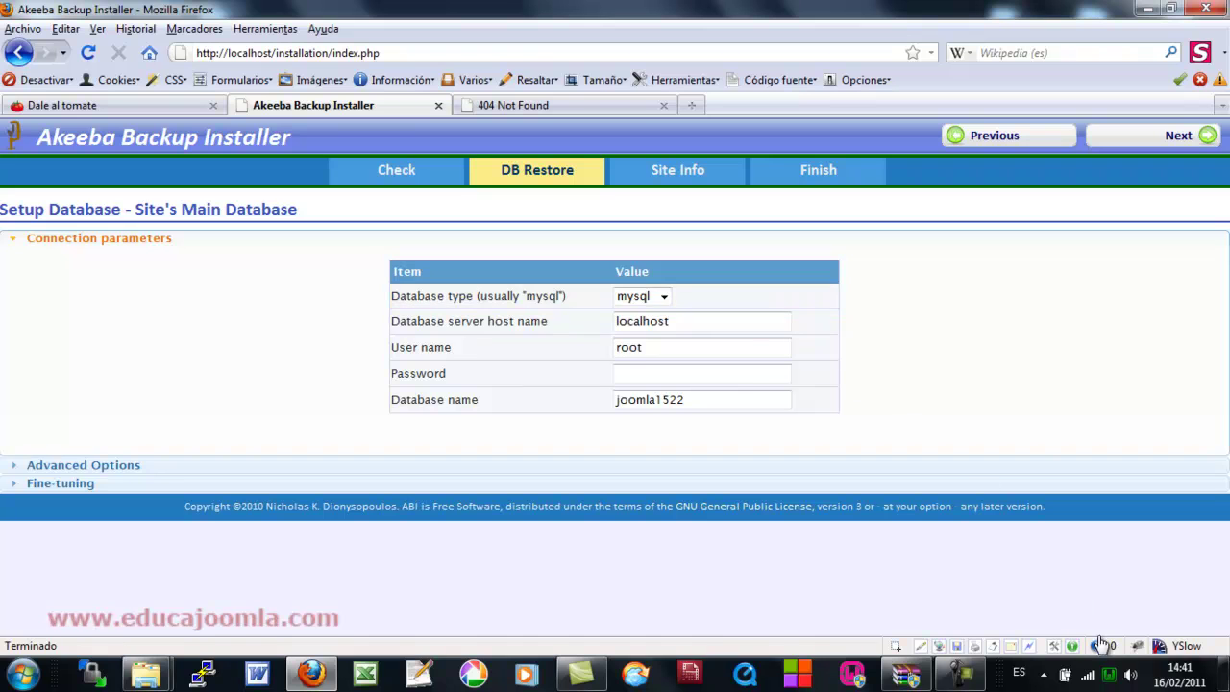
{"action": "left_click", "coordinate": [1112, 675]}
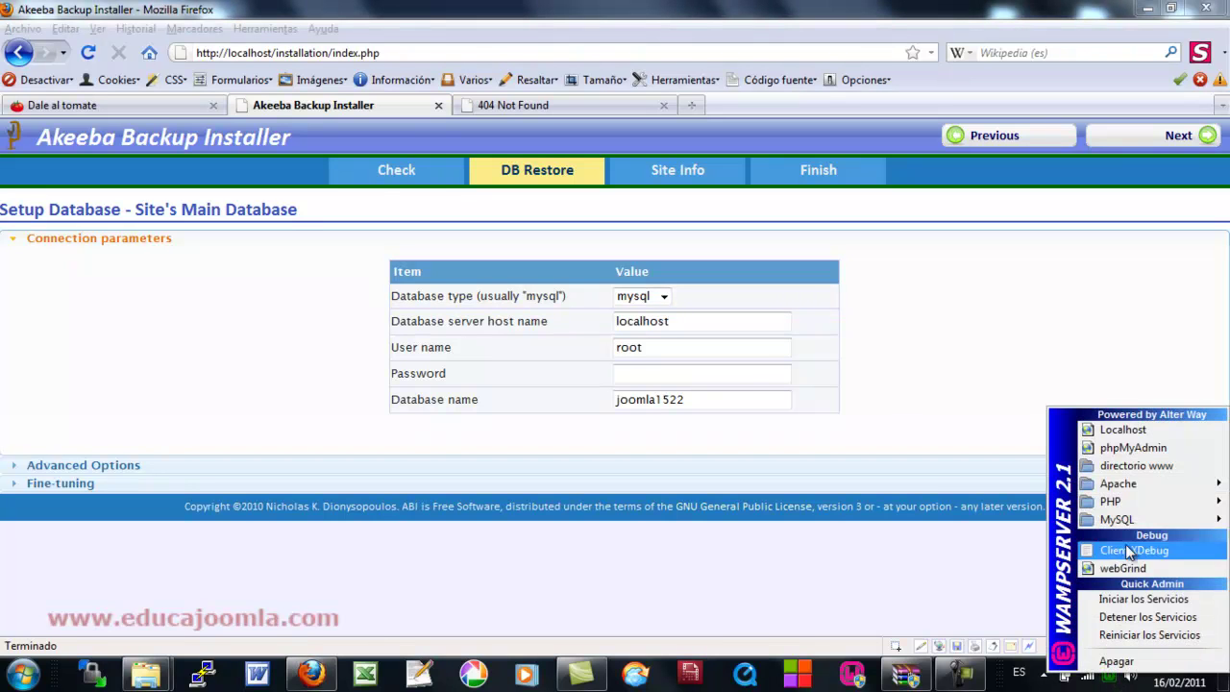
- Create a new empty database named joomla1522final in phpMyAdmin
{"action": "left_click", "coordinate": [1143, 449]}
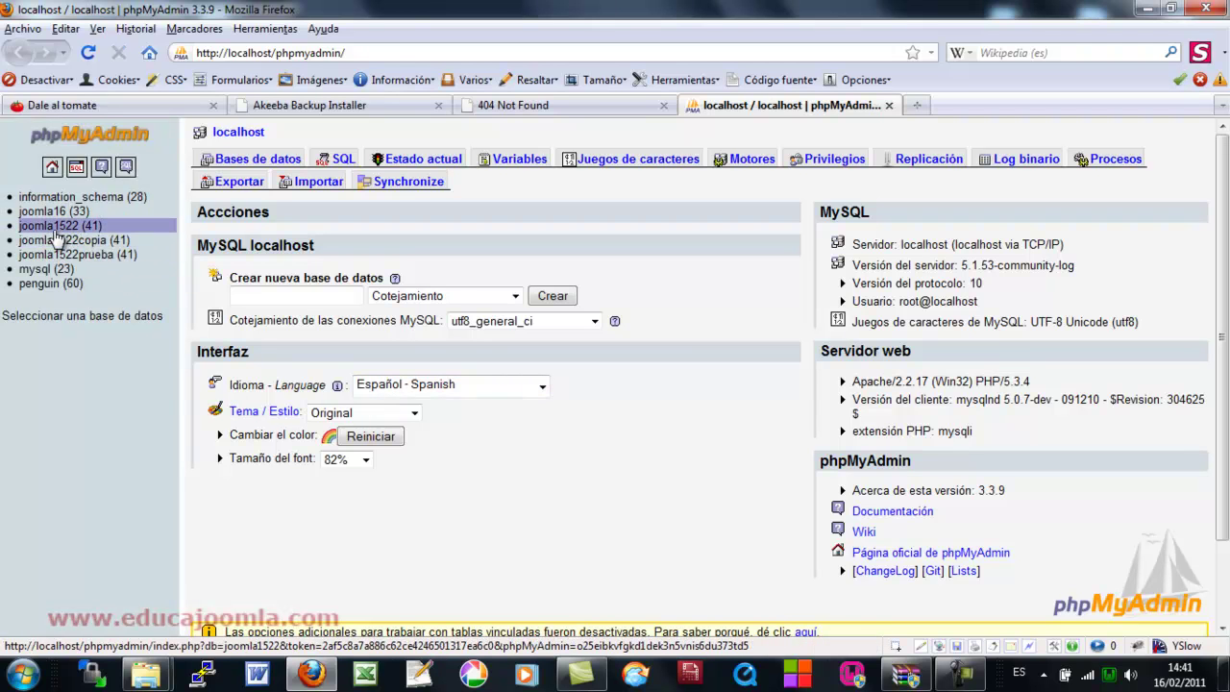
{"action": "left_click", "coordinate": [272, 295]}
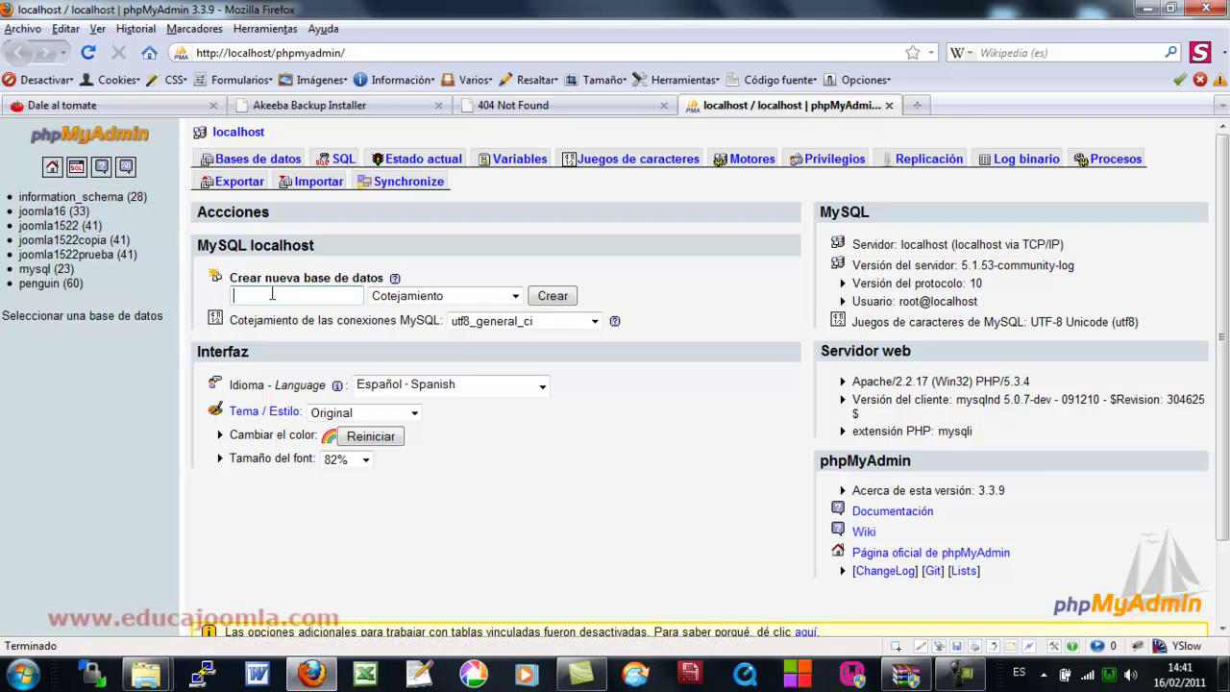
{"action": "type", "text": "jo"}
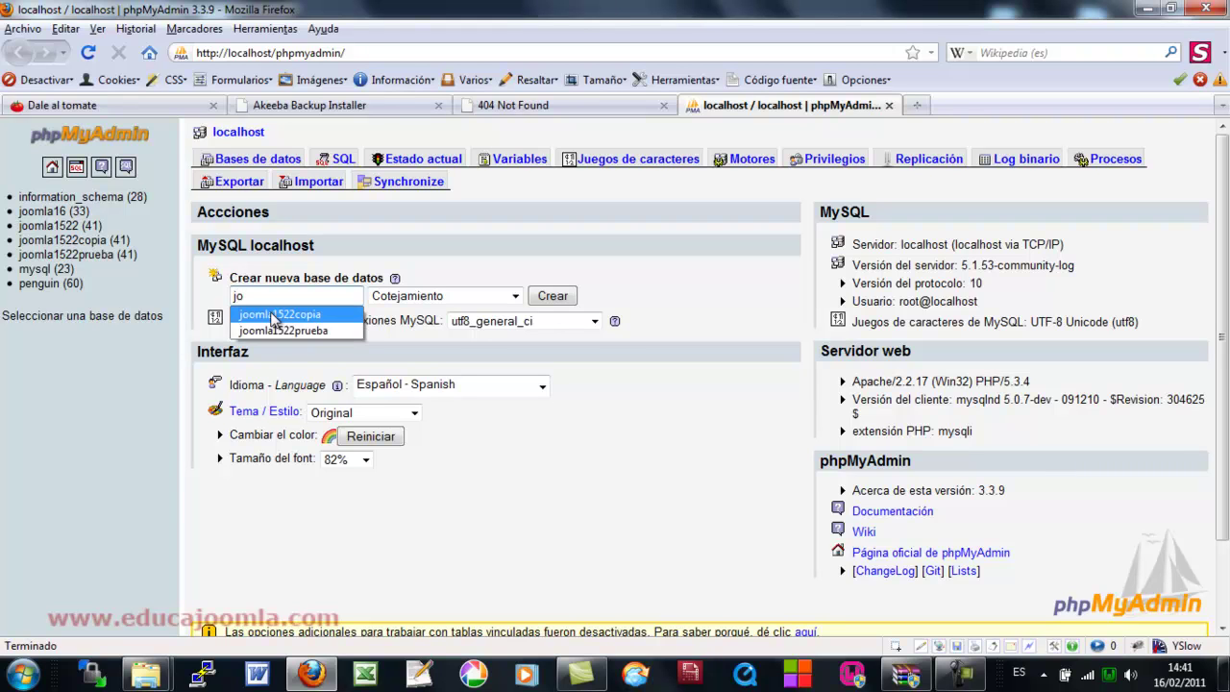
{"action": "left_click", "coordinate": [275, 316]}
{"action": "key", "text": "BackSpace"}
{"action": "key", "text": "BackSpace"}
{"action": "key", "text": "BackSpace"}
{"action": "key", "text": "BackSpace"}
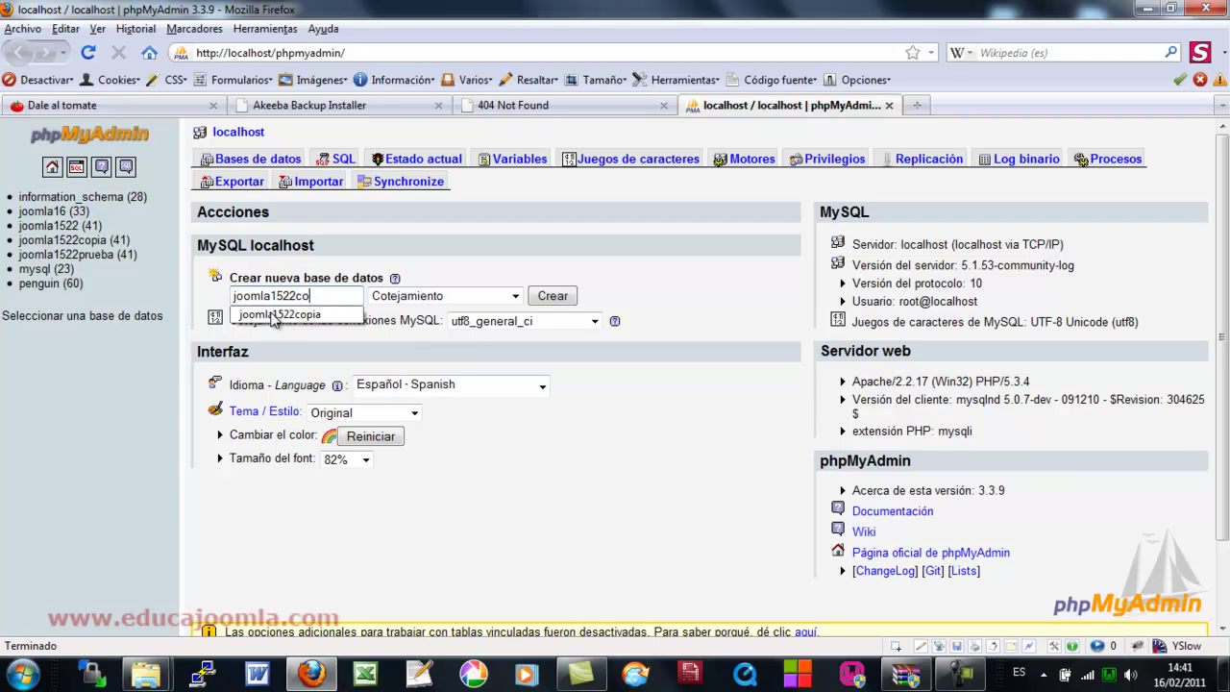
{"action": "key", "text": "BackSpace"}
{"action": "type", "text": "final"}
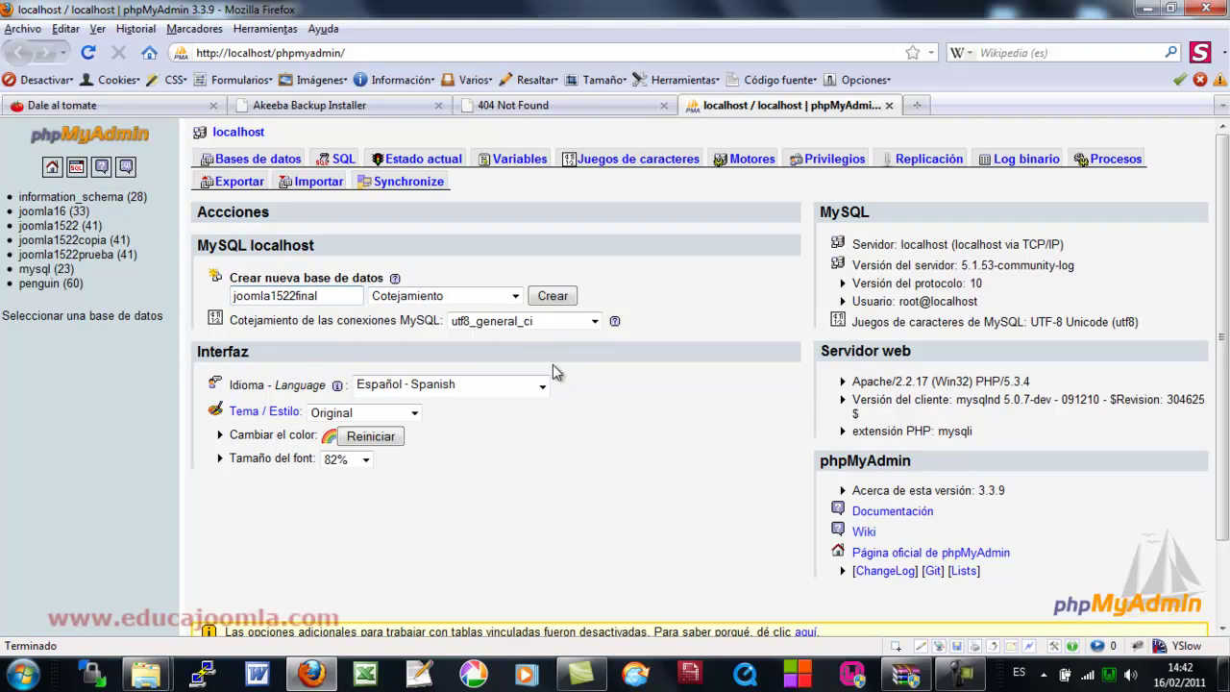
{"action": "left_click", "coordinate": [553, 296]}
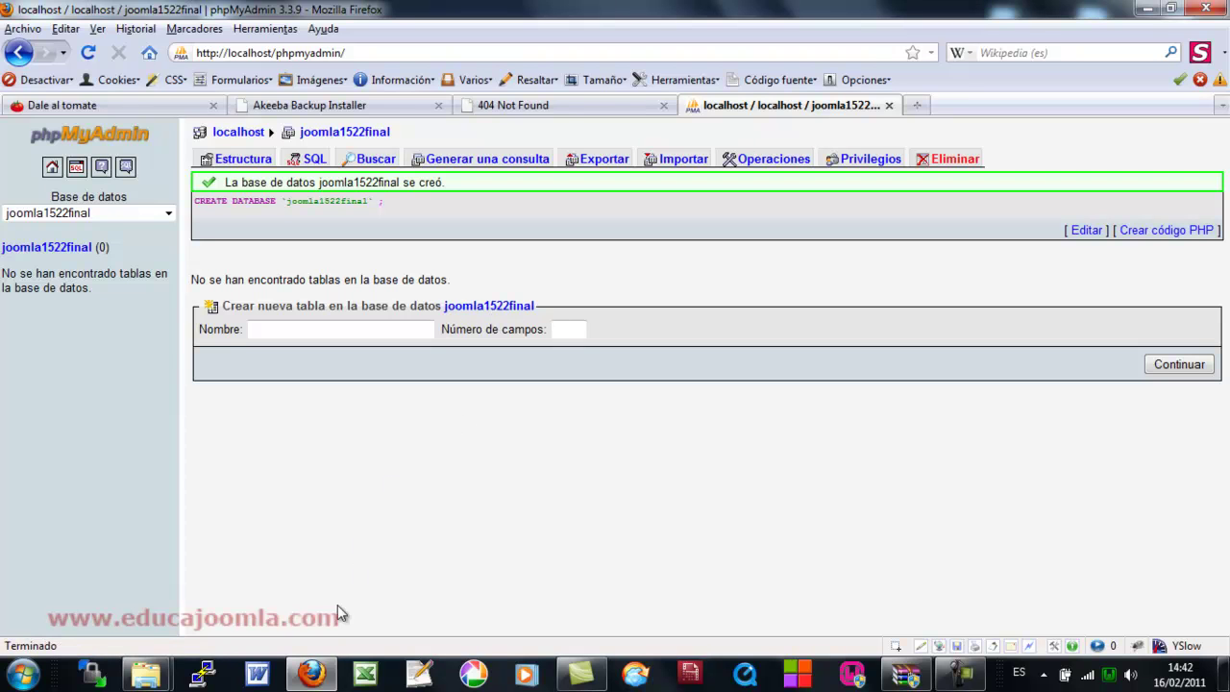
{"action": "left_click", "coordinate": [385, 108]}
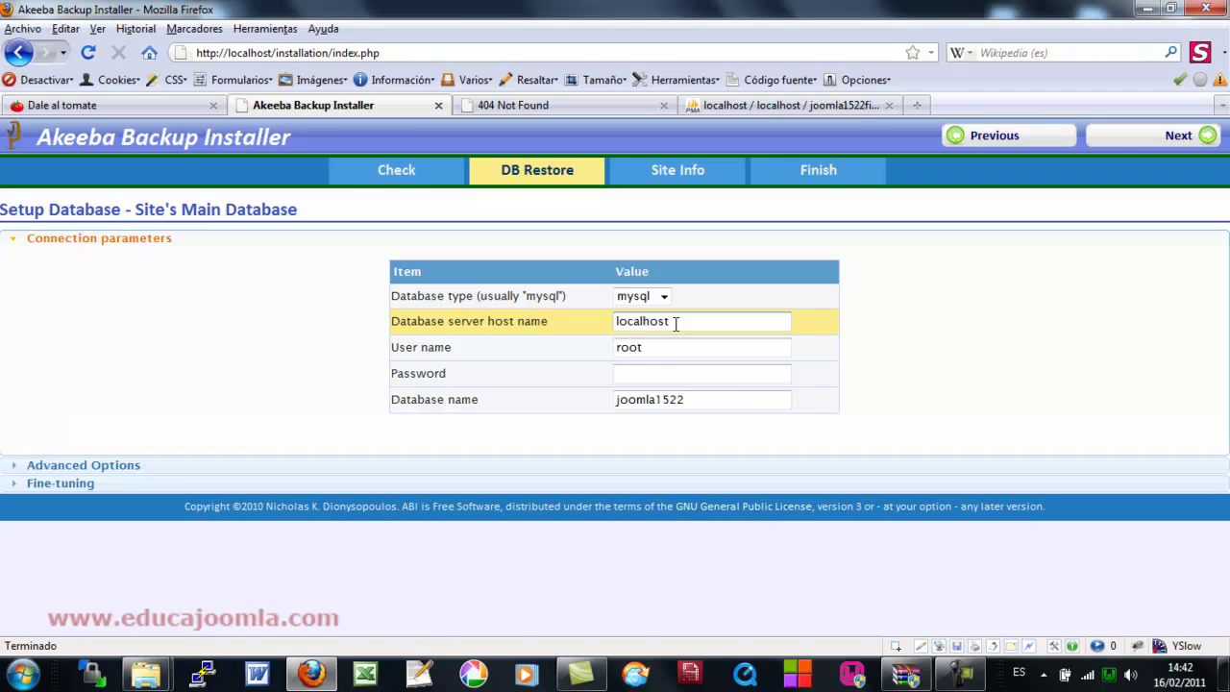
- Verify host, user and empty password, set database name joomla1522final, and expand Advanced Options
{"action": "left_click", "coordinate": [676, 324]}
{"action": "left_click", "coordinate": [665, 347]}
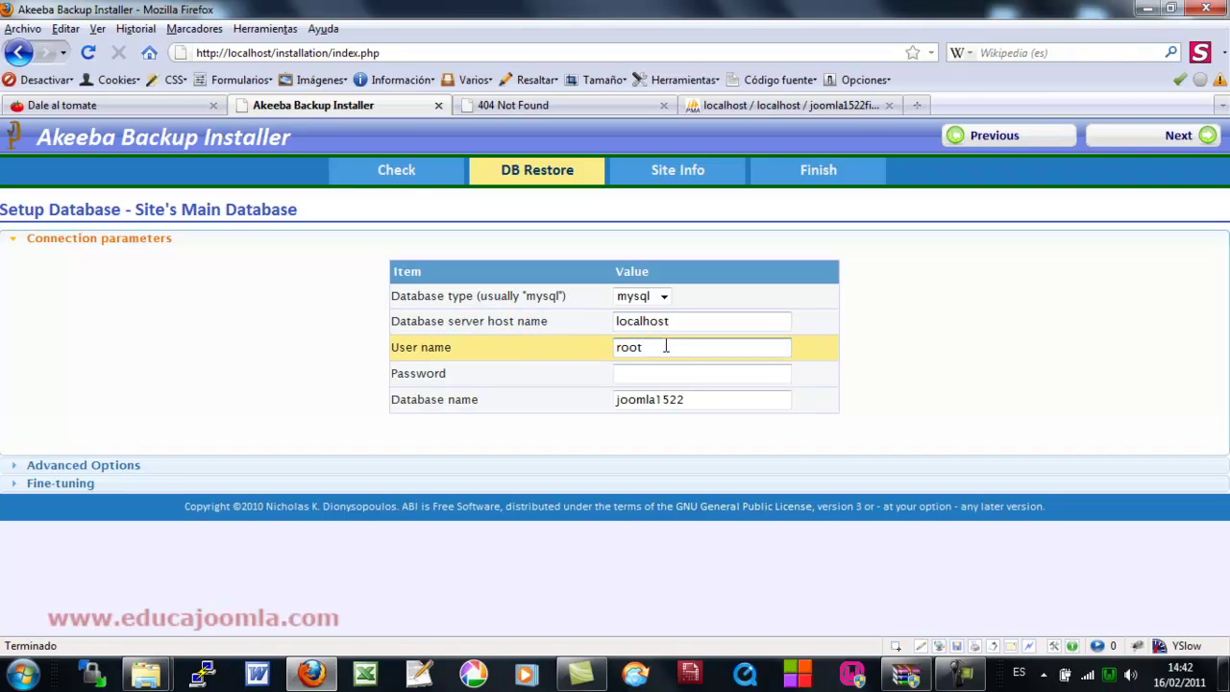
{"action": "left_click", "coordinate": [629, 374]}
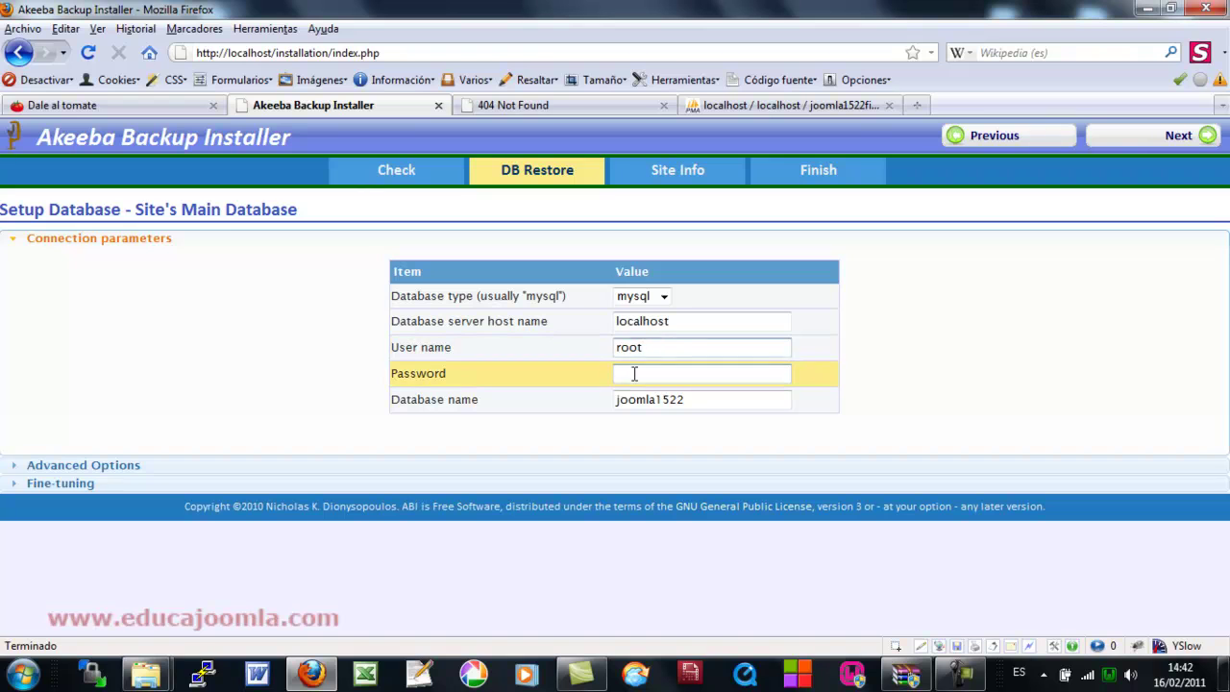
{"action": "left_click", "coordinate": [701, 398]}
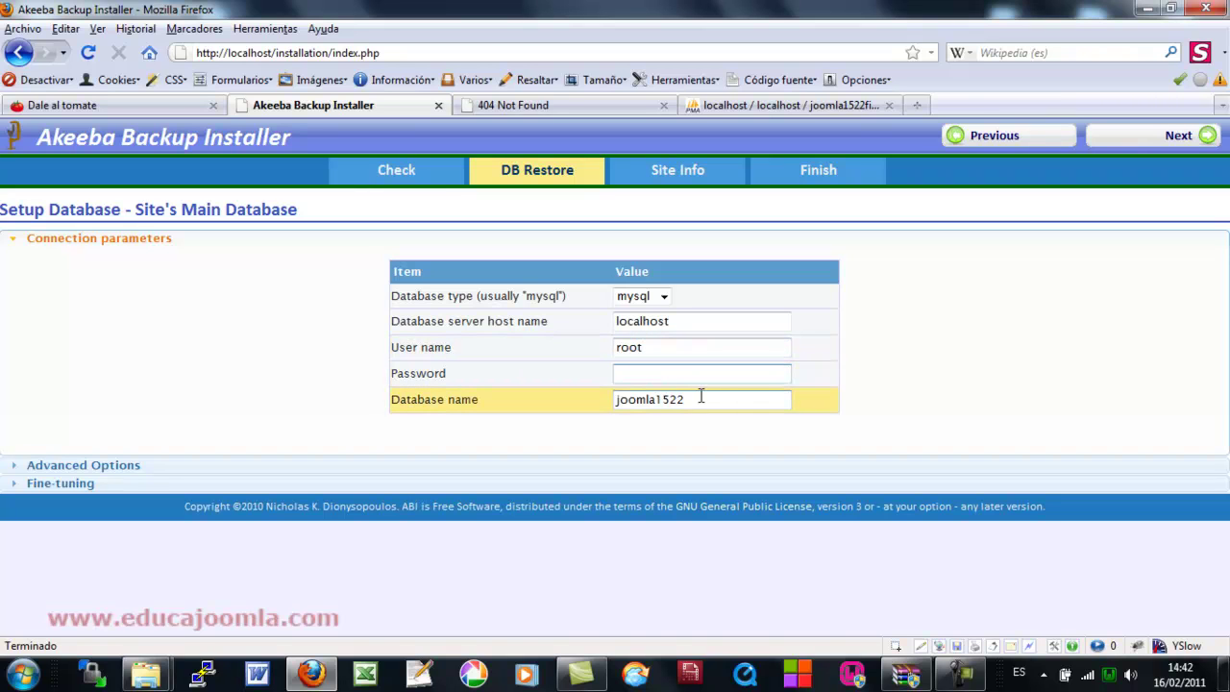
{"action": "left_click", "coordinate": [700, 400]}
{"action": "left_click", "coordinate": [700, 401]}
{"action": "type", "text": "final"}
{"action": "left_click", "coordinate": [463, 442]}
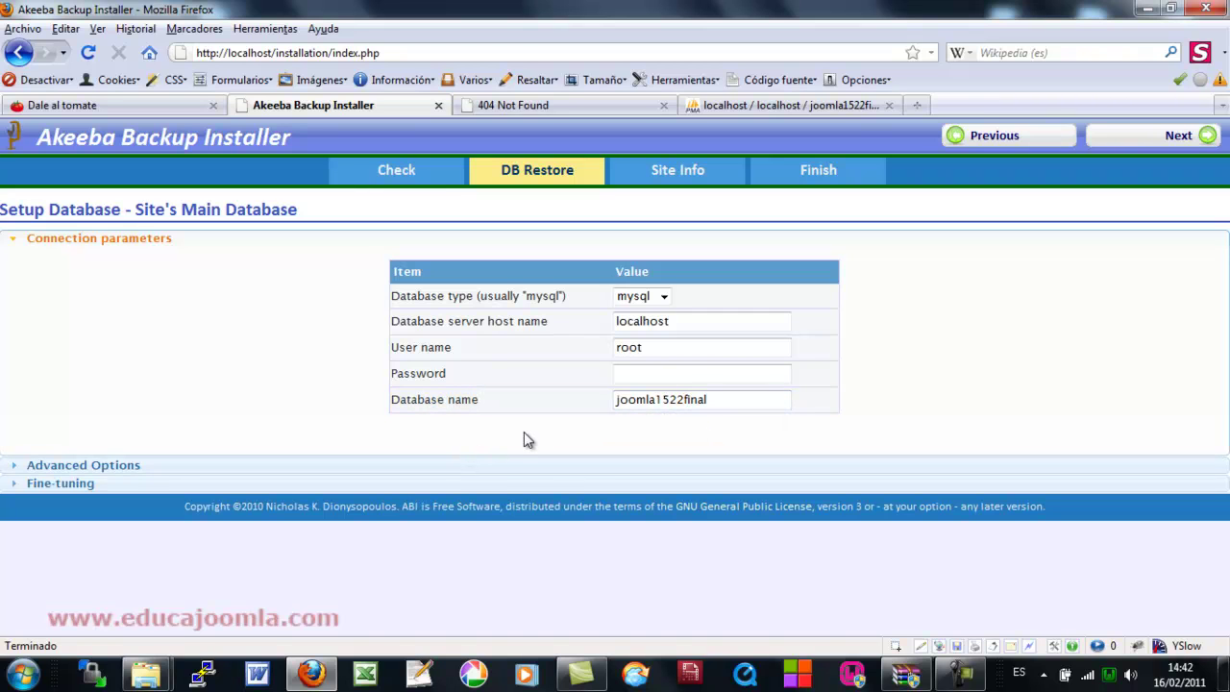
{"action": "left_click", "coordinate": [144, 466]}
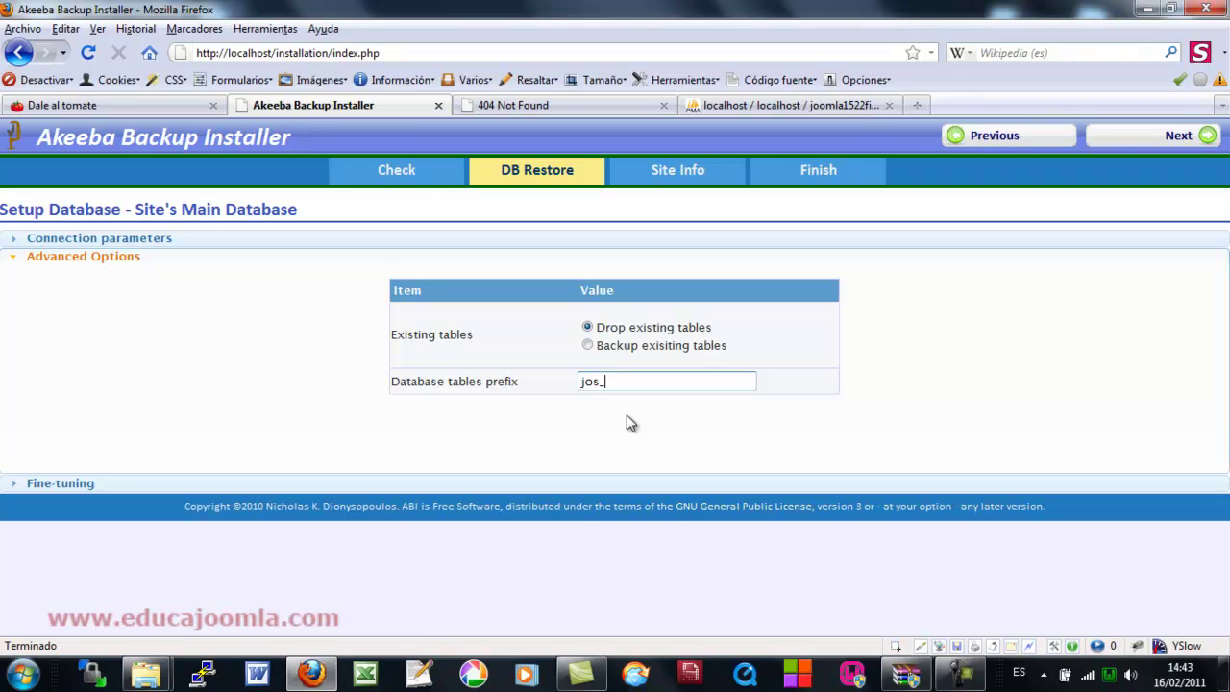
- Restore the 165.38 KByte database to 100% and continue to the Site Setup step
{"action": "left_click", "coordinate": [61, 484]}
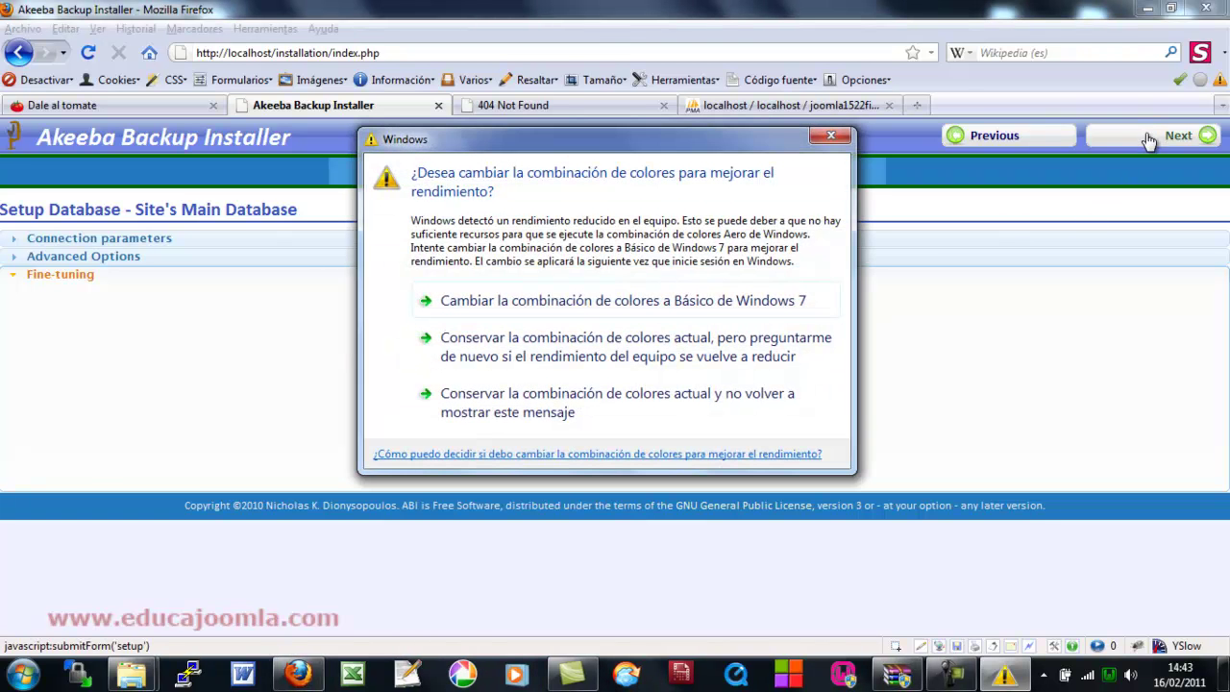
{"action": "left_click", "coordinate": [831, 137]}
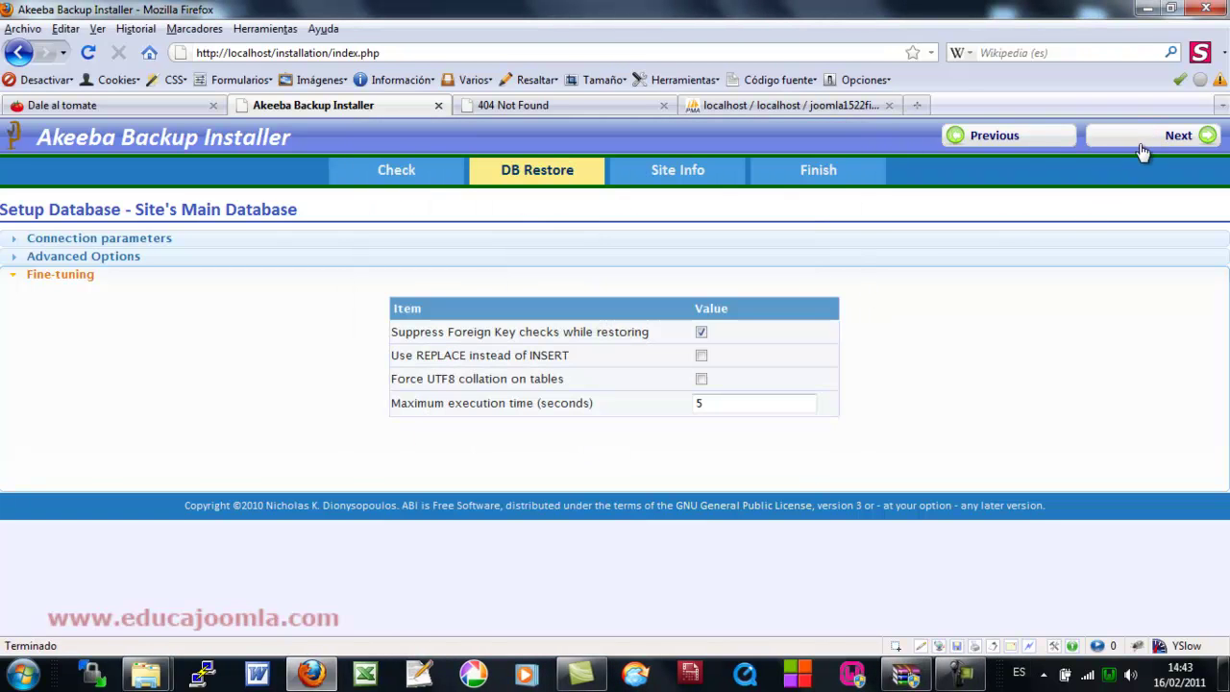
{"action": "left_click", "coordinate": [1146, 147]}
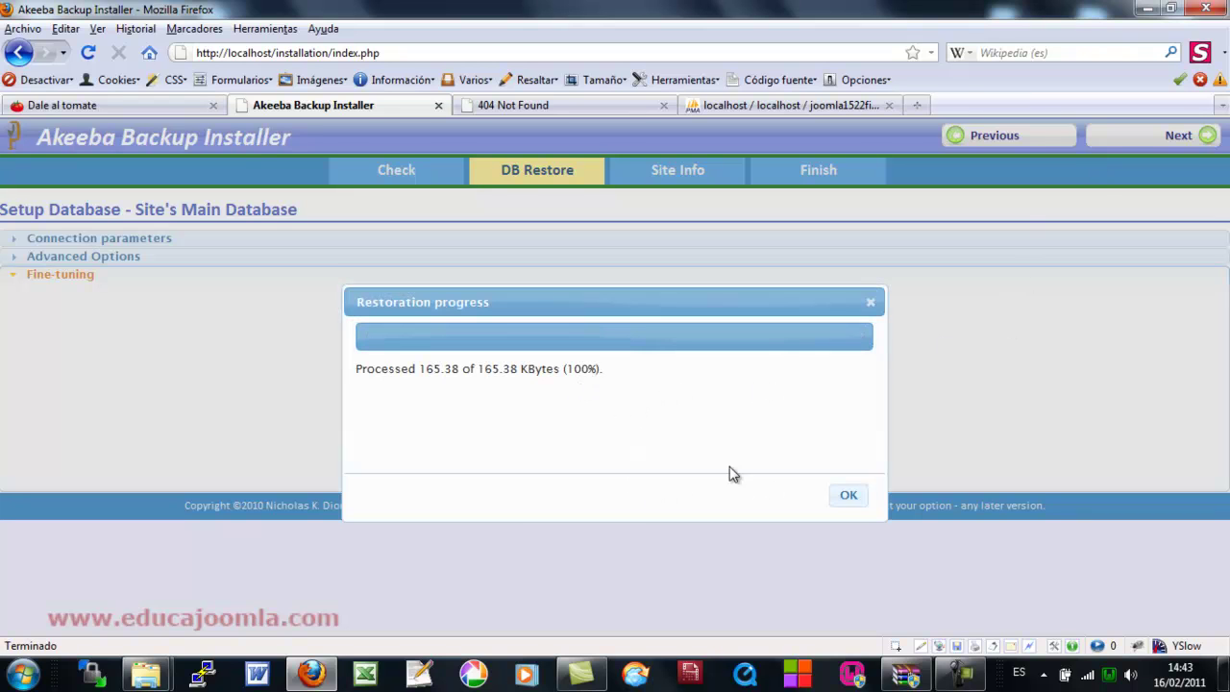
{"action": "left_click", "coordinate": [849, 497]}
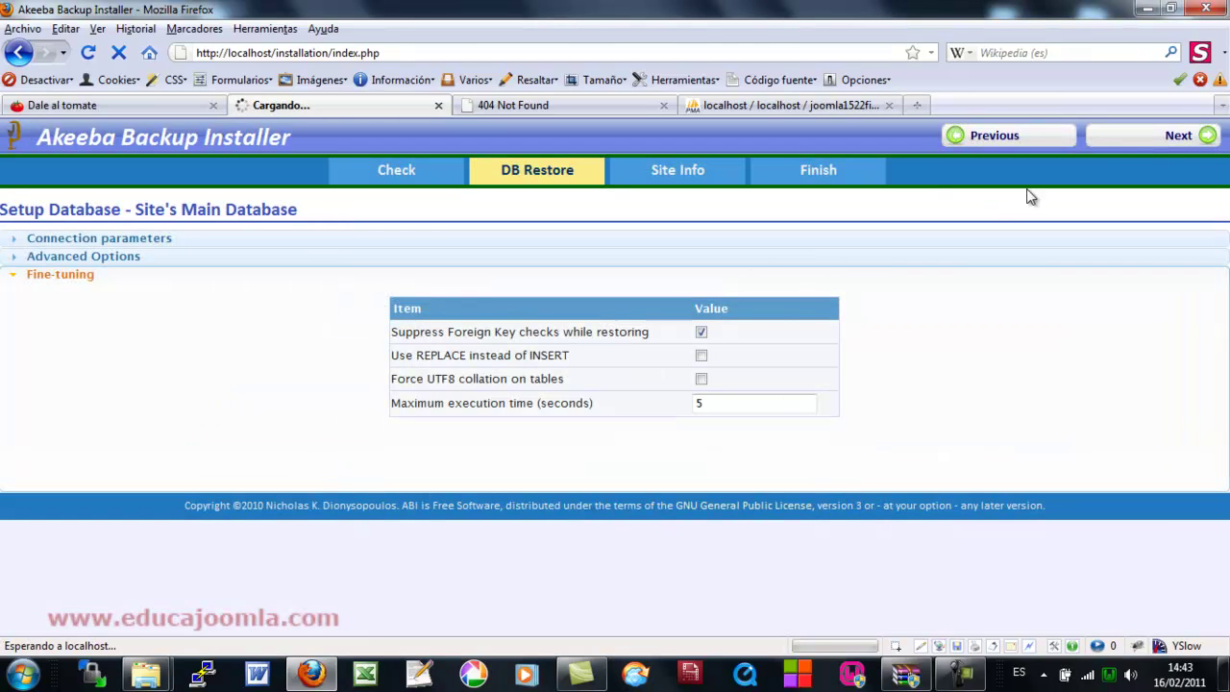
{"action": "left_click", "coordinate": [1171, 136]}
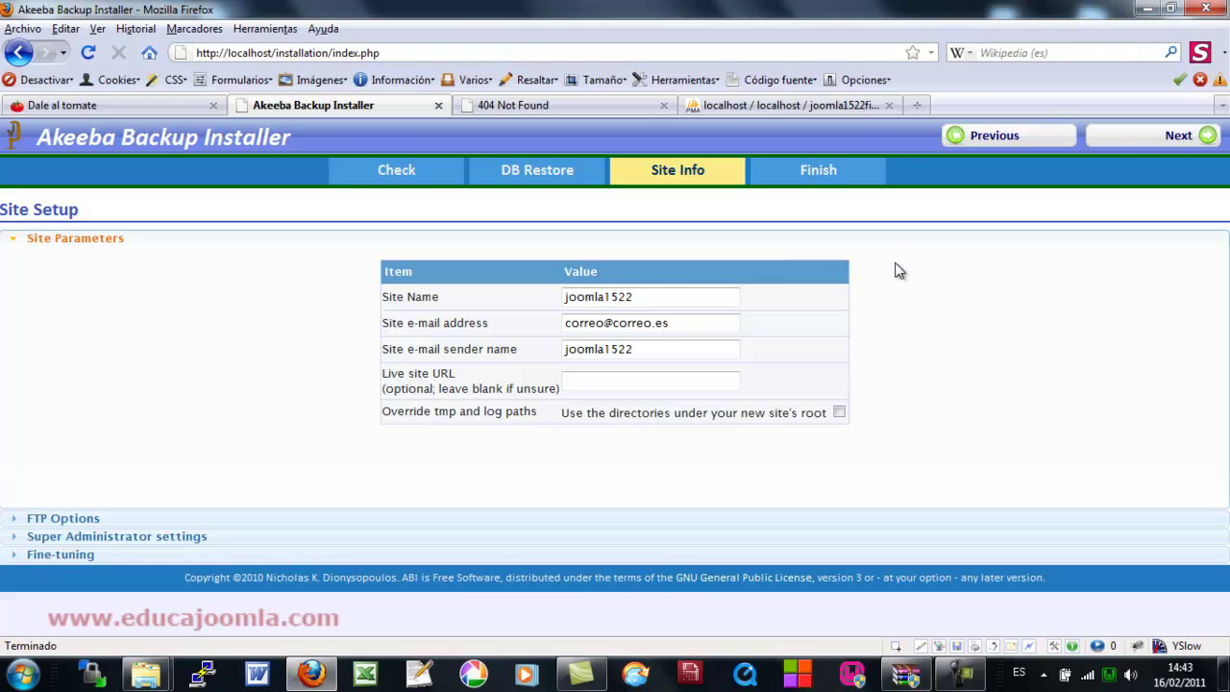
- Review the Site Name, site e-mail address and e-mail sender name fields twice
{"action": "left_click", "coordinate": [646, 291]}
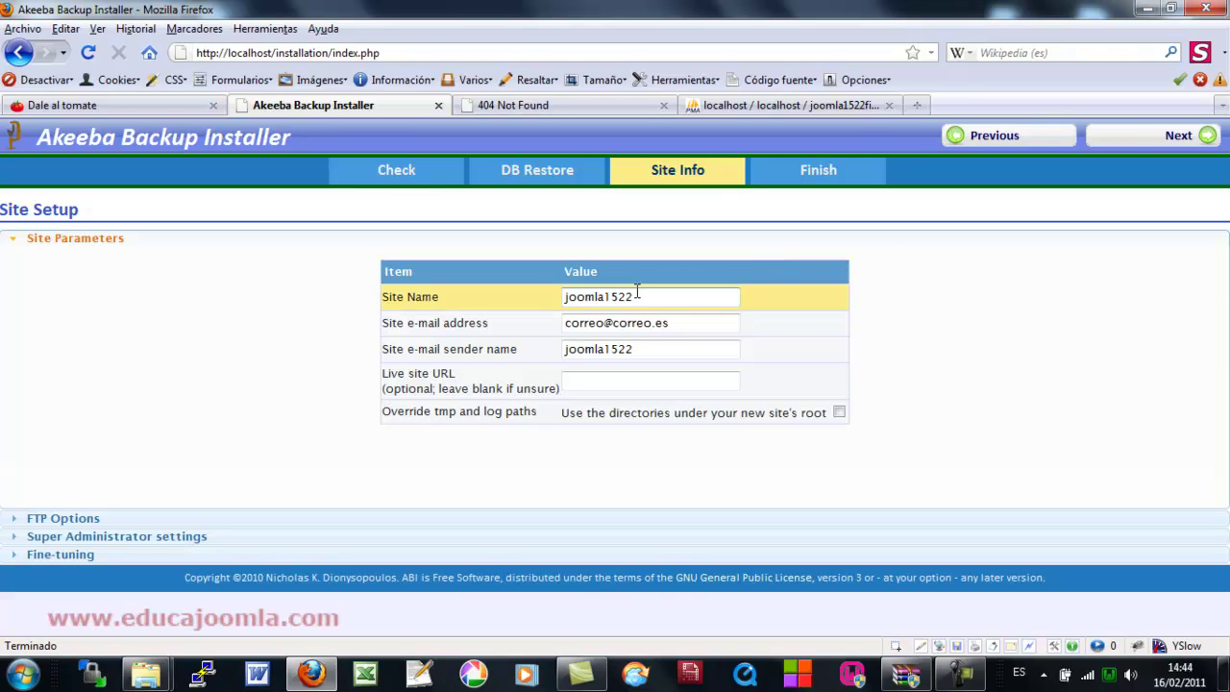
{"action": "left_click", "coordinate": [687, 325]}
{"action": "left_click", "coordinate": [668, 347]}
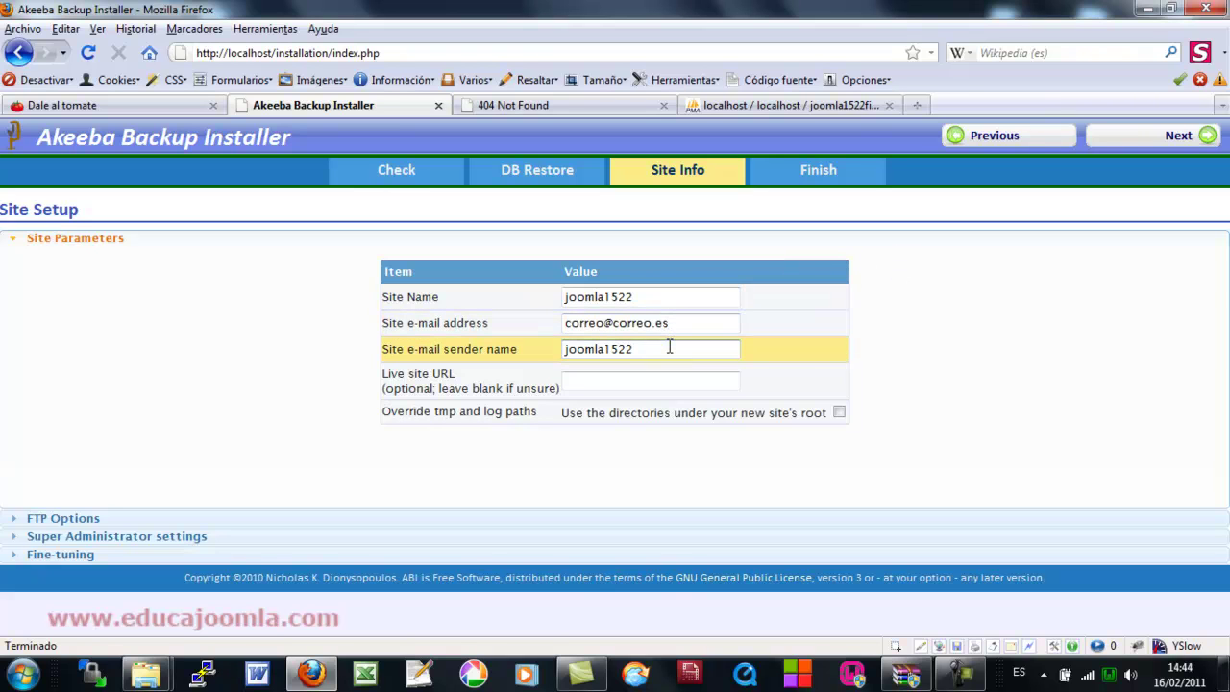
{"action": "left_click", "coordinate": [646, 296]}
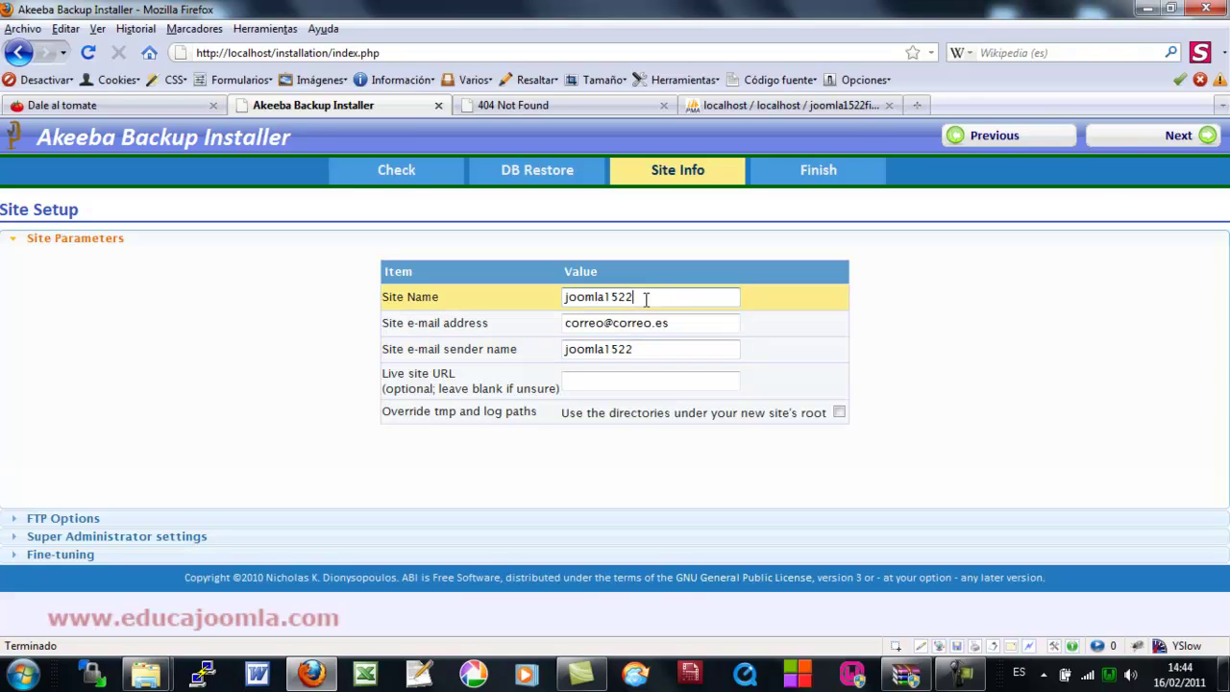
{"action": "left_click", "coordinate": [689, 325]}
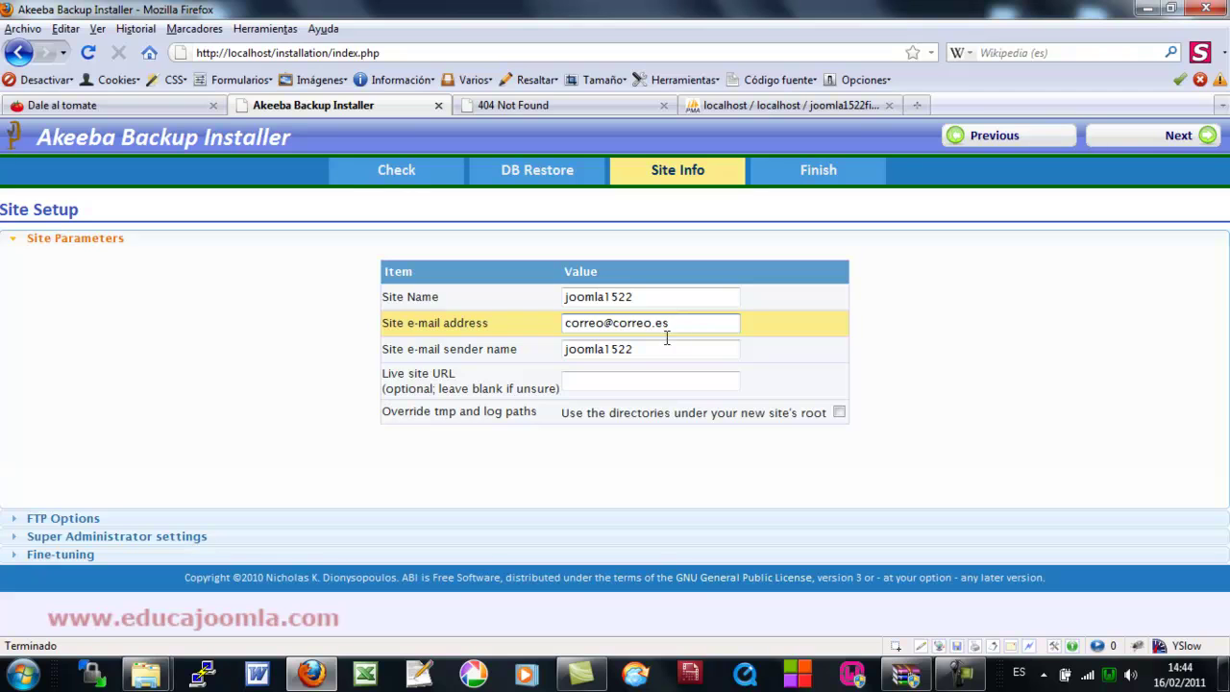
{"action": "left_click", "coordinate": [660, 349]}
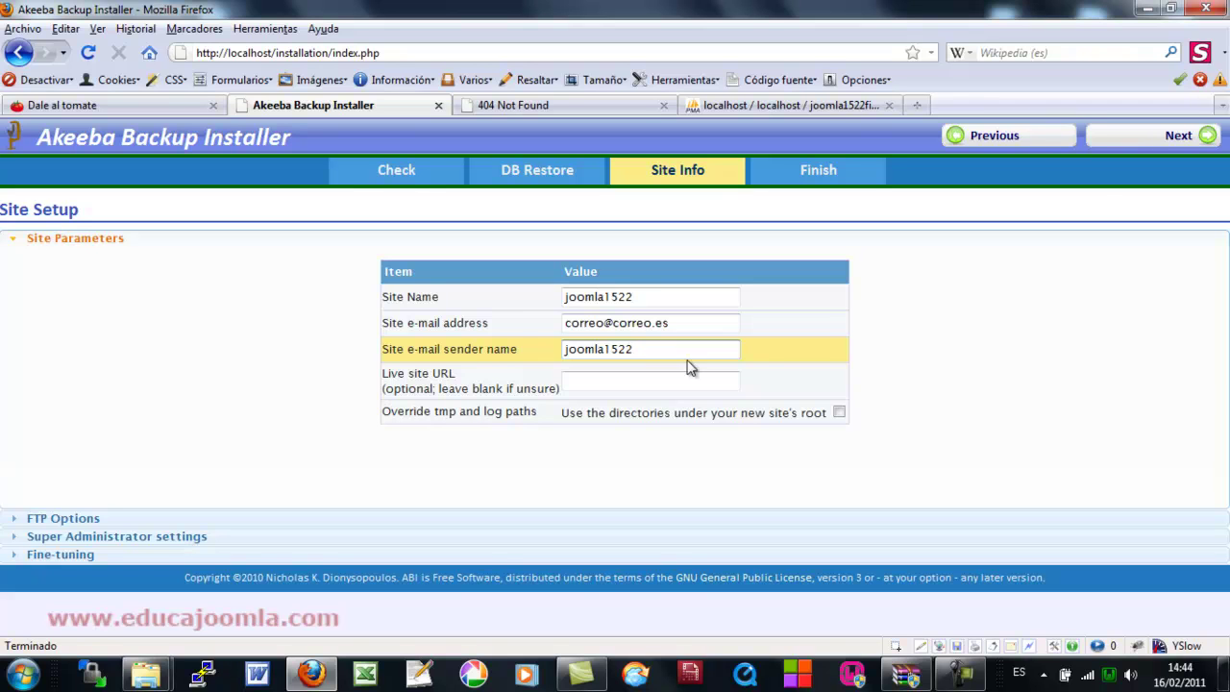
- Type a www…mate.com Live site URL, clear it back to blank, and expand FTP Options
{"action": "left_click", "coordinate": [636, 384]}
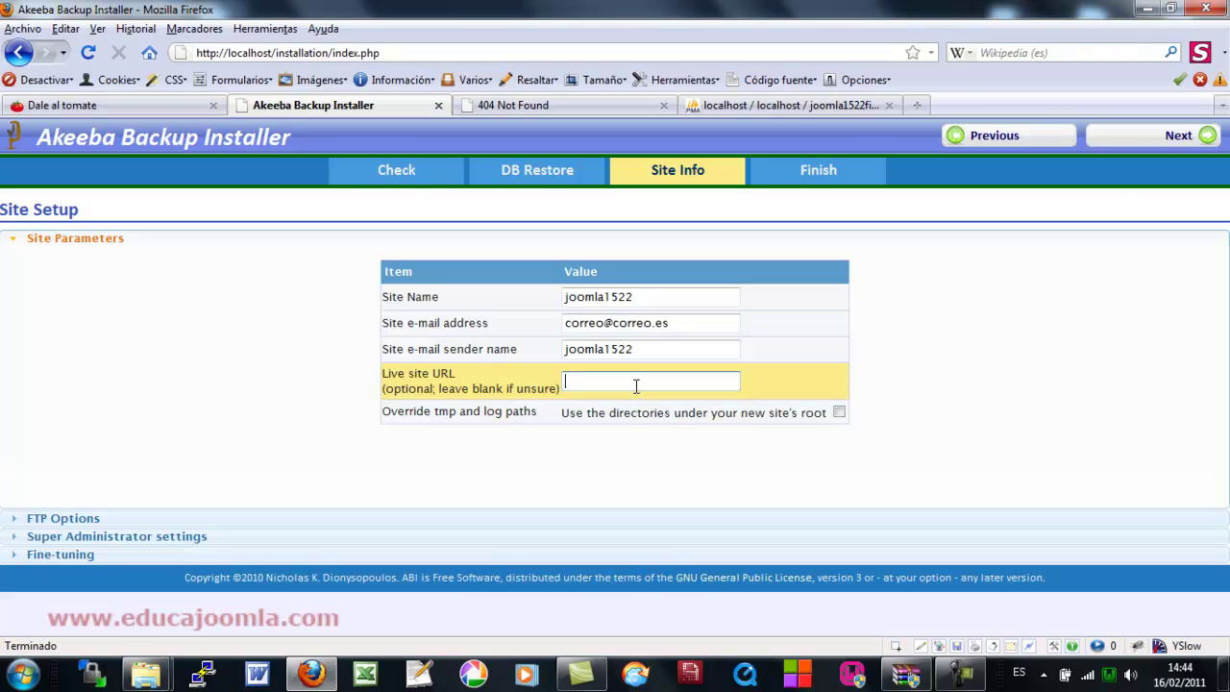
{"action": "type", "text": "www.dalealtomate.com"}
{"action": "left_click_drag", "start_coordinate": [728, 380], "coordinate": [568, 384]}
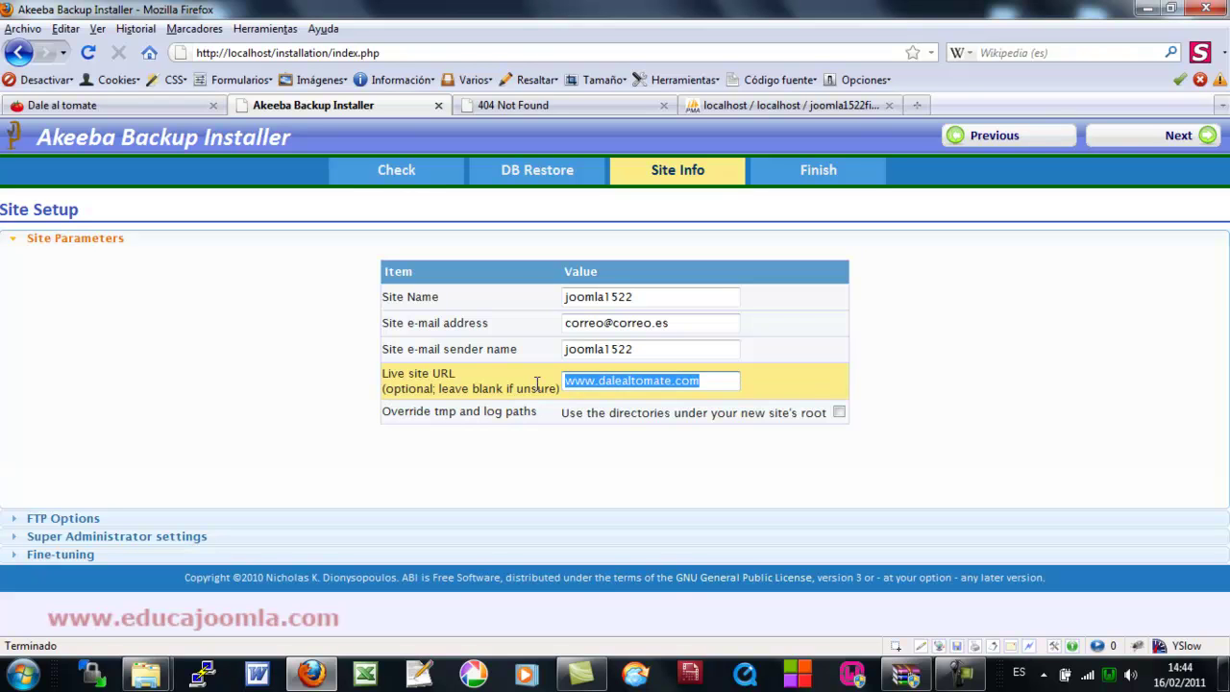
{"action": "key", "text": "Delete"}
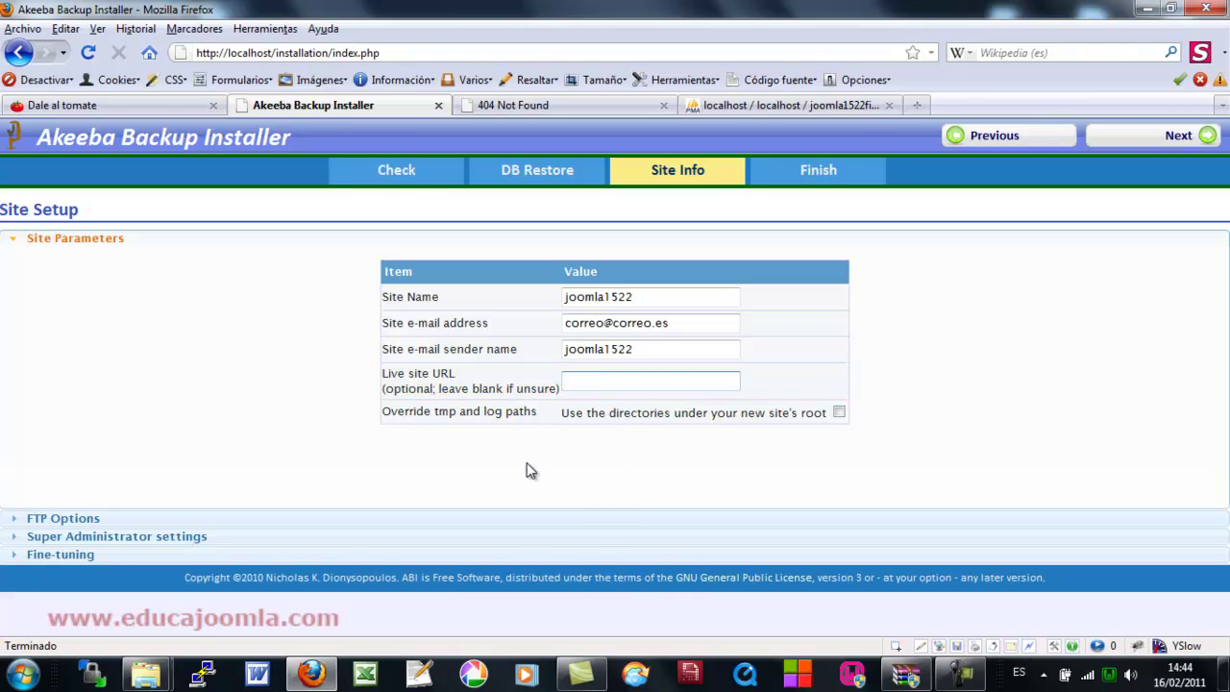
{"action": "left_click", "coordinate": [85, 520]}
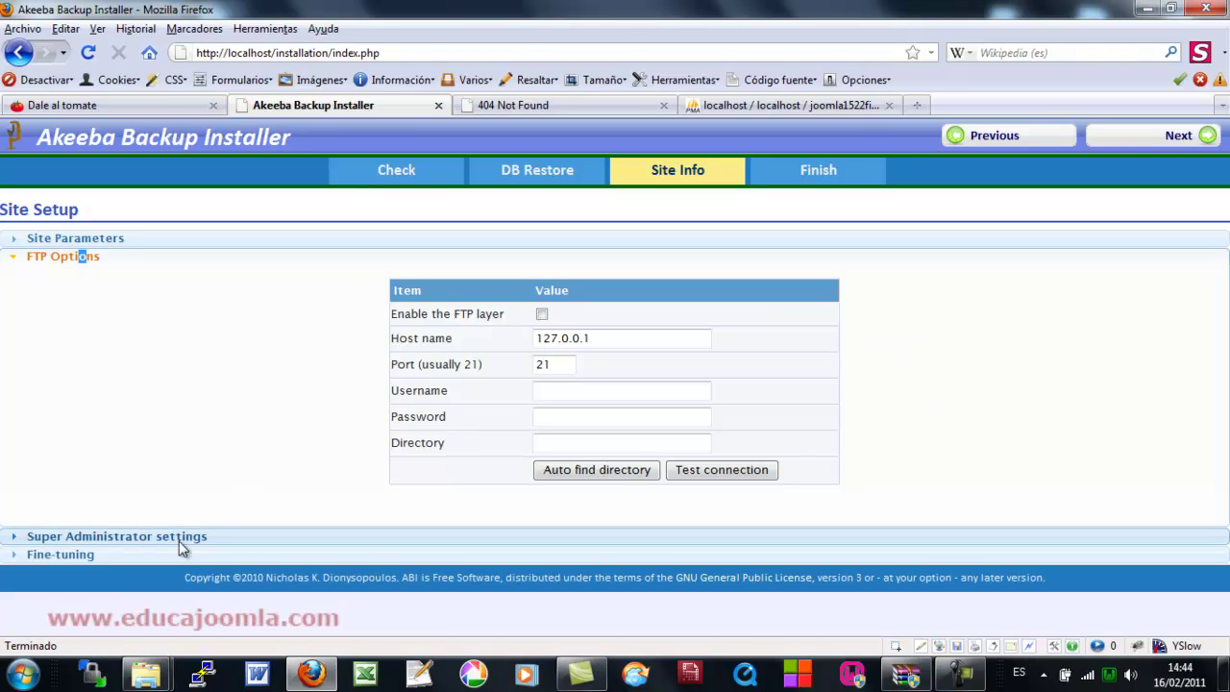
- Check the super administrator password and e-mail fields
{"action": "left_click", "coordinate": [123, 537]}
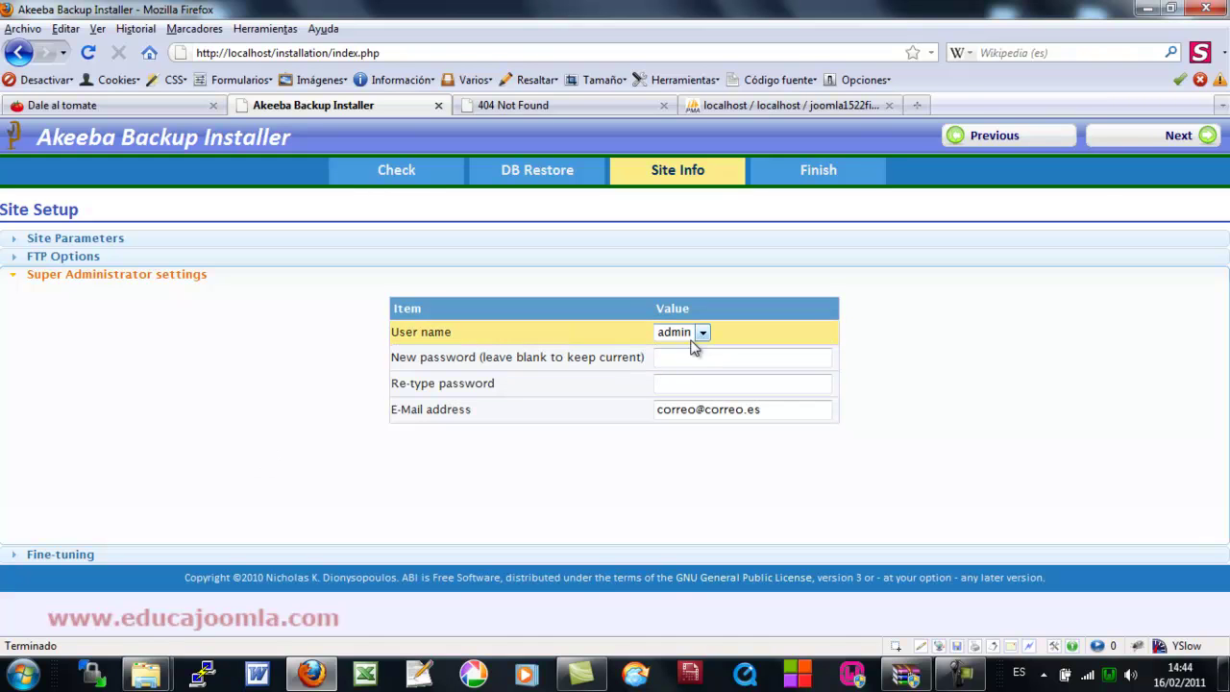
{"action": "left_click", "coordinate": [681, 357]}
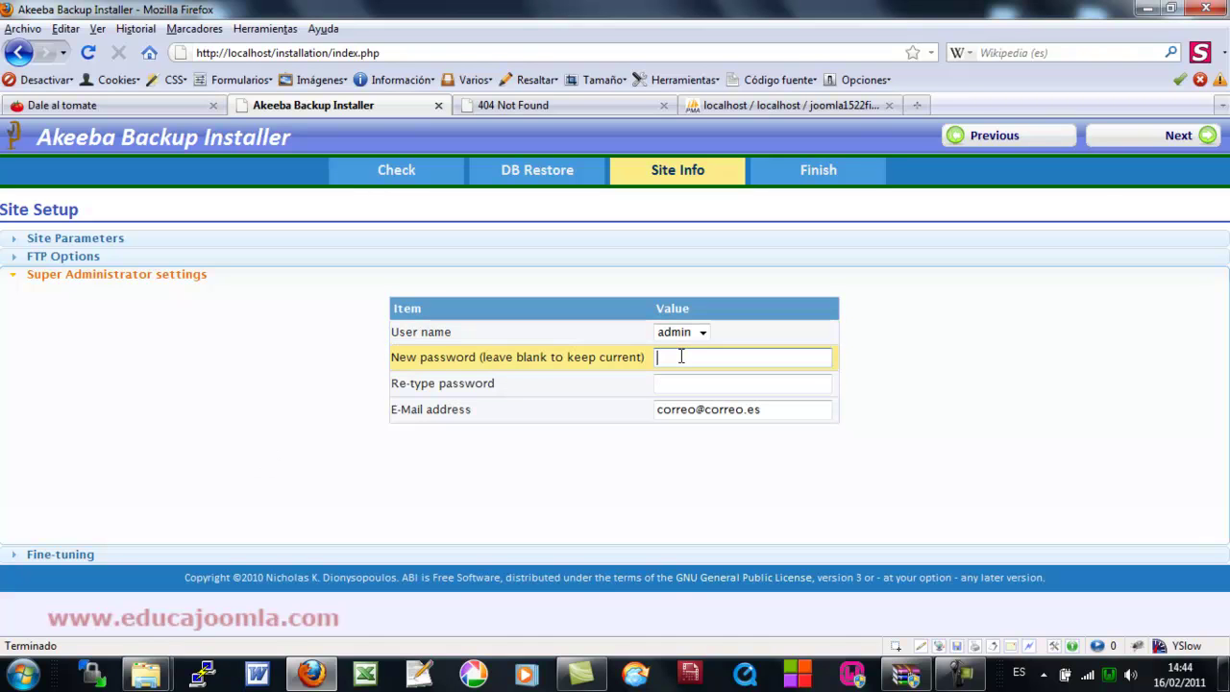
{"action": "left_click", "coordinate": [769, 414]}
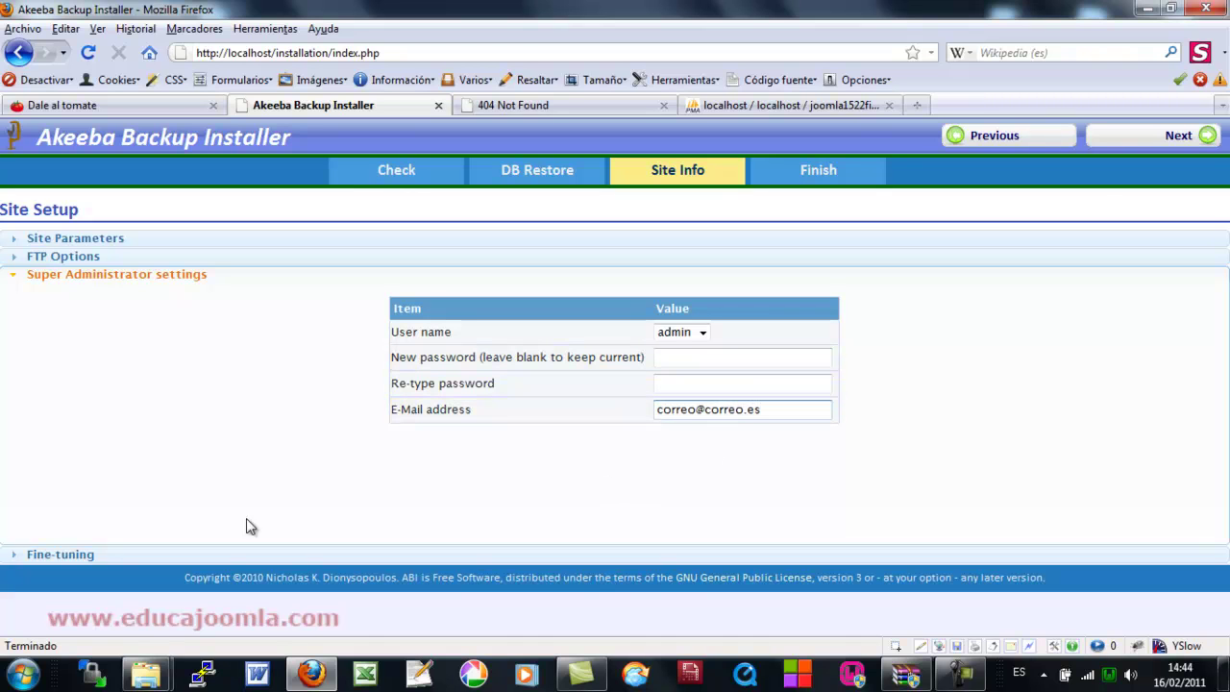
- Check the Fine-tuning paths: root C:\wamp\www, temporary directory C:\wamp\www\tmp, and logs C:\wamp\www\logs
{"action": "left_click", "coordinate": [47, 553]}
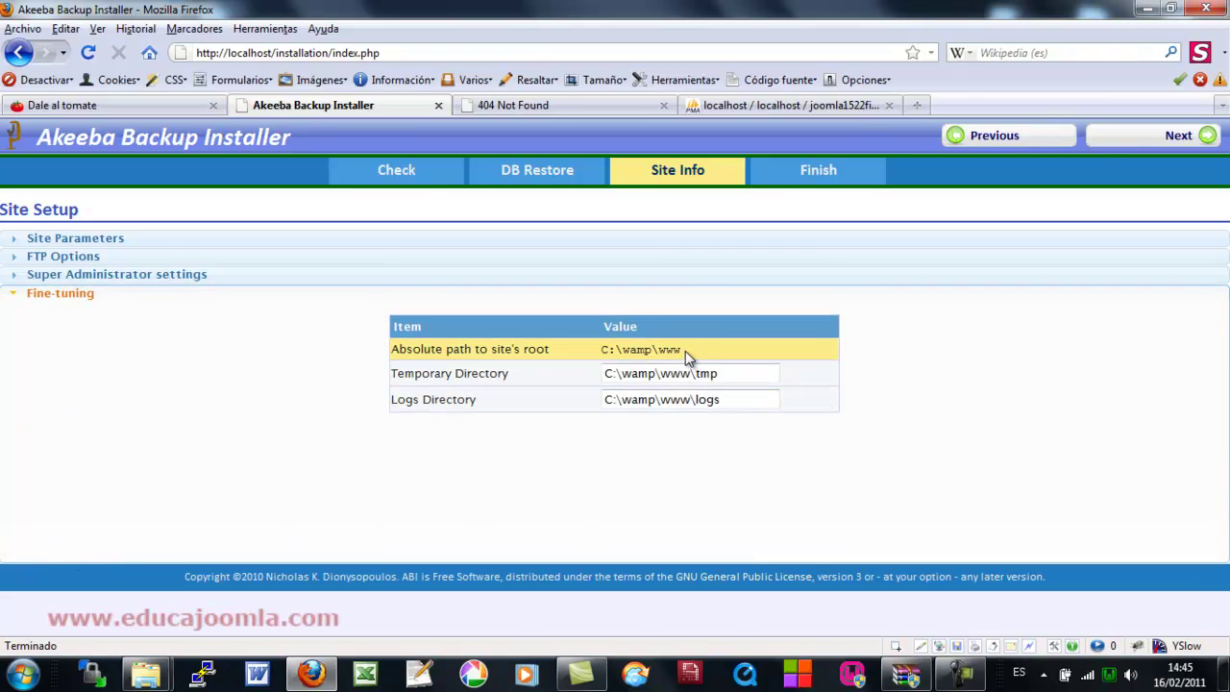
{"action": "left_click_drag", "start_coordinate": [685, 351], "coordinate": [659, 352]}
{"action": "left_click", "coordinate": [730, 380]}
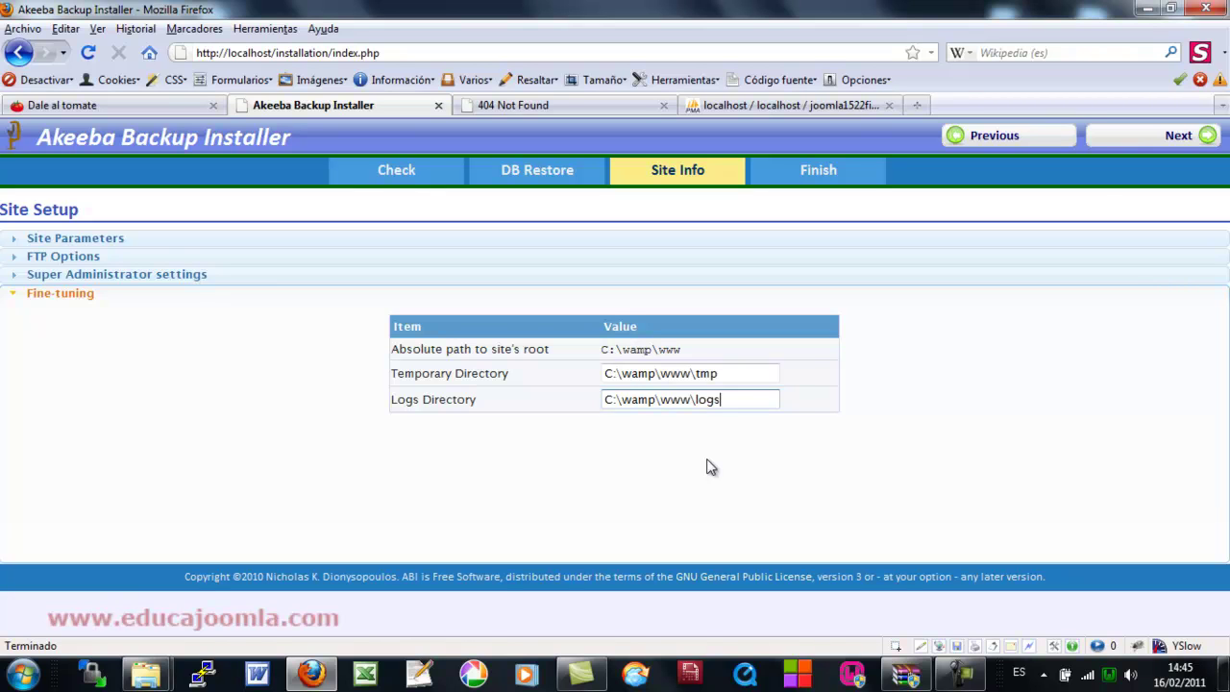
- Write the site configuration, delete the installation directory, and confirm to load the restored home page
{"action": "left_click", "coordinate": [1138, 142]}
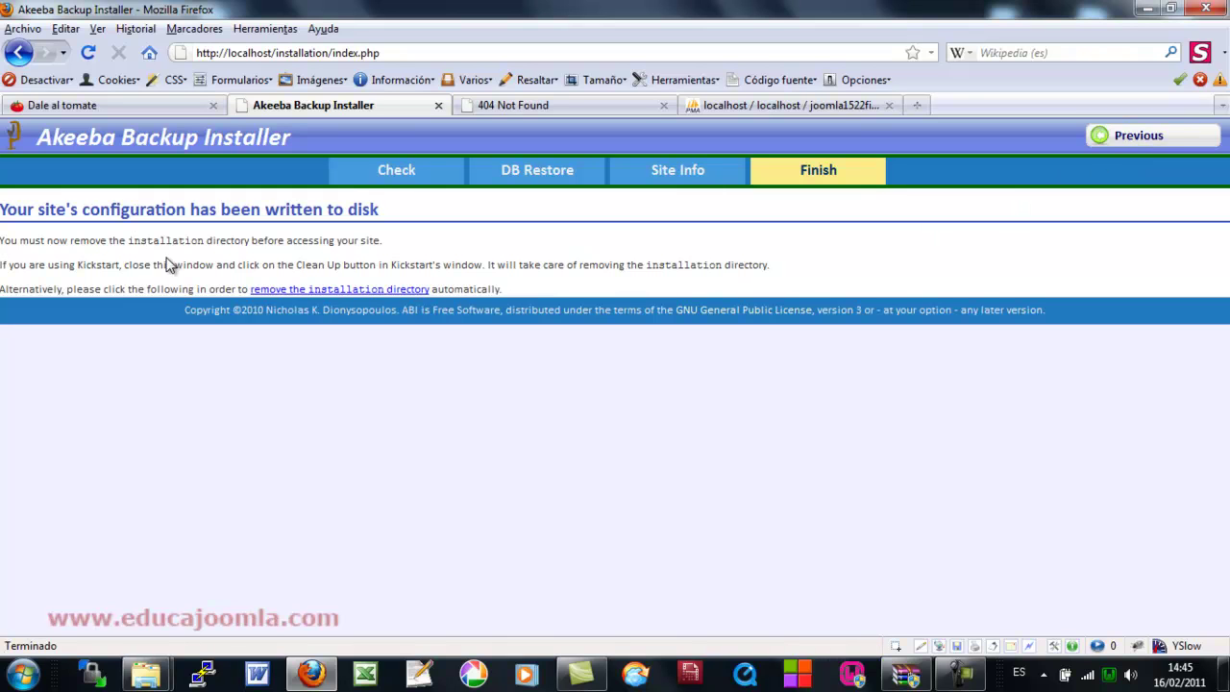
{"action": "left_click_drag", "start_coordinate": [131, 242], "coordinate": [204, 241]}
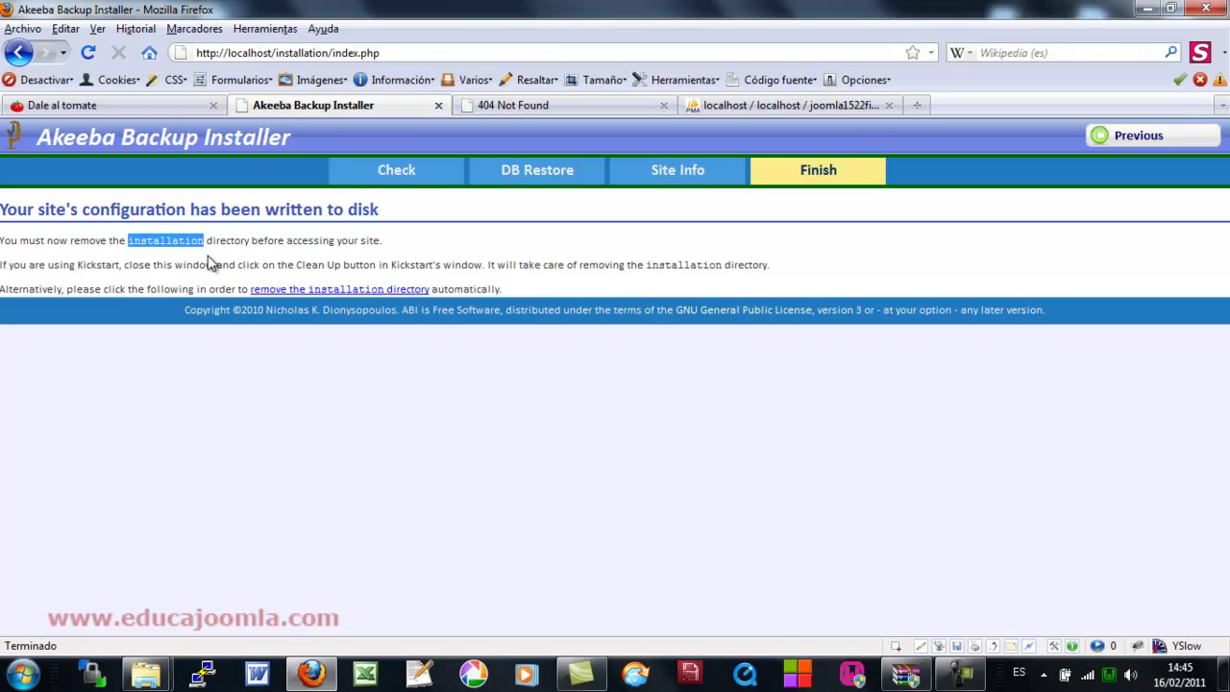
{"action": "left_click", "coordinate": [352, 291]}
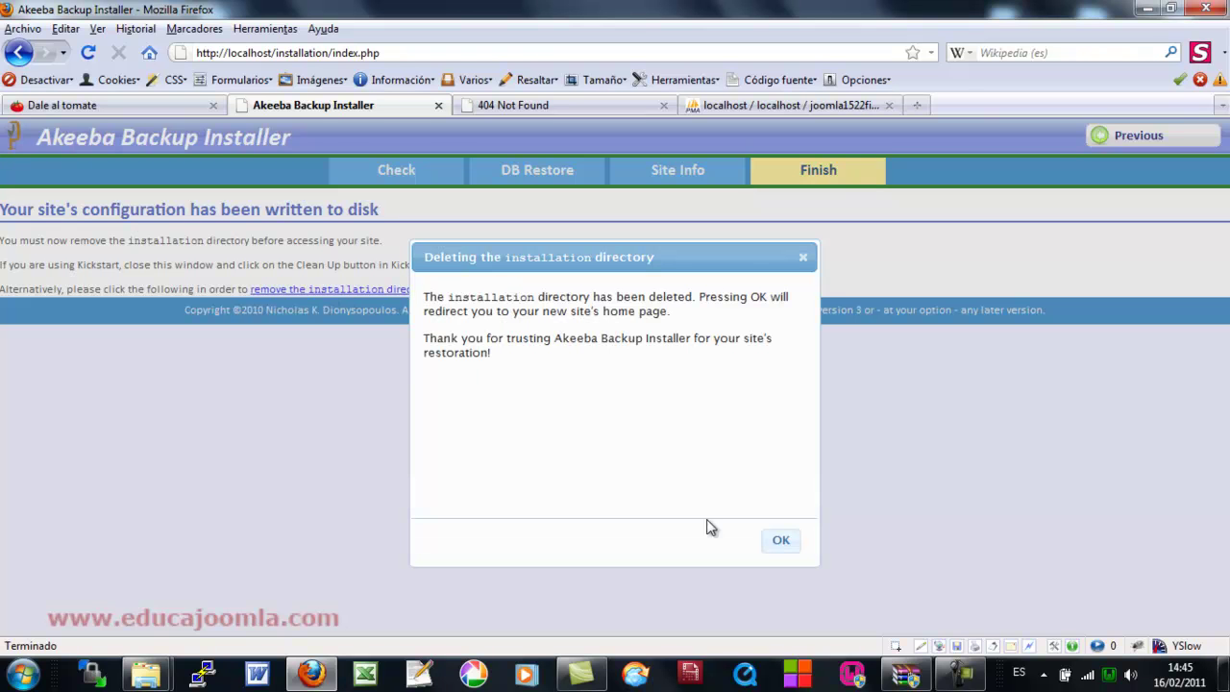
{"action": "left_click", "coordinate": [781, 540]}
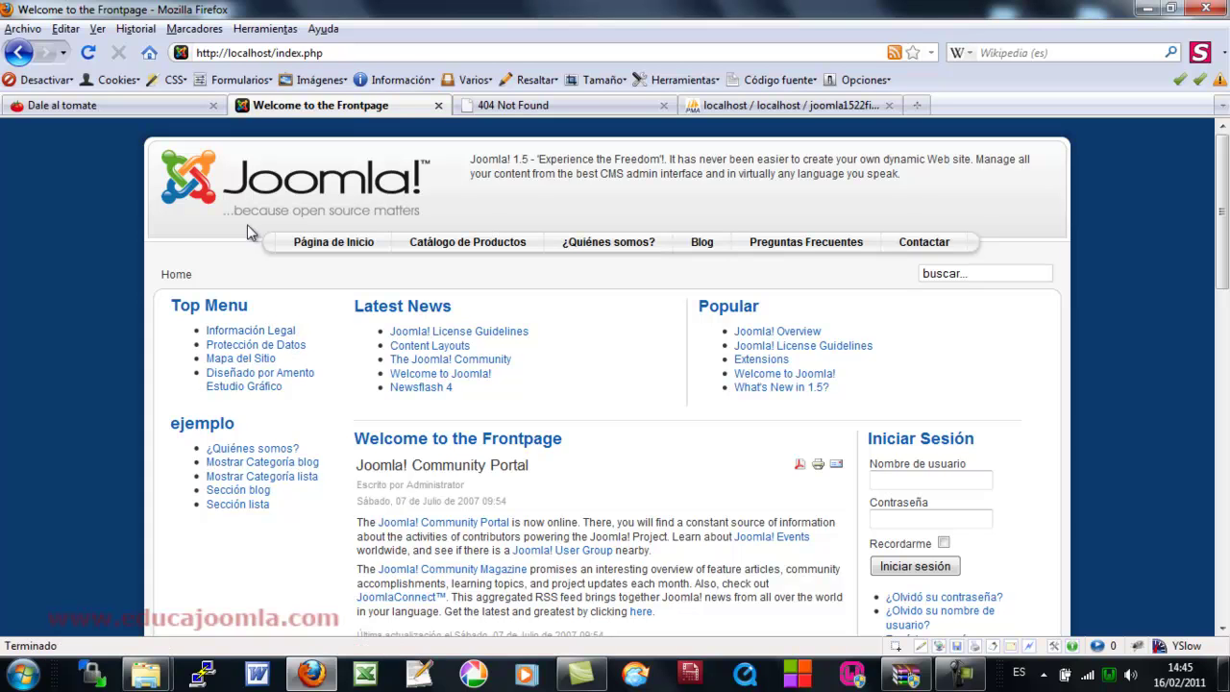
- Open the ¿Quiénes somos? page, then reload the 404 tab to show the administrator login
{"action": "left_click", "coordinate": [282, 450]}
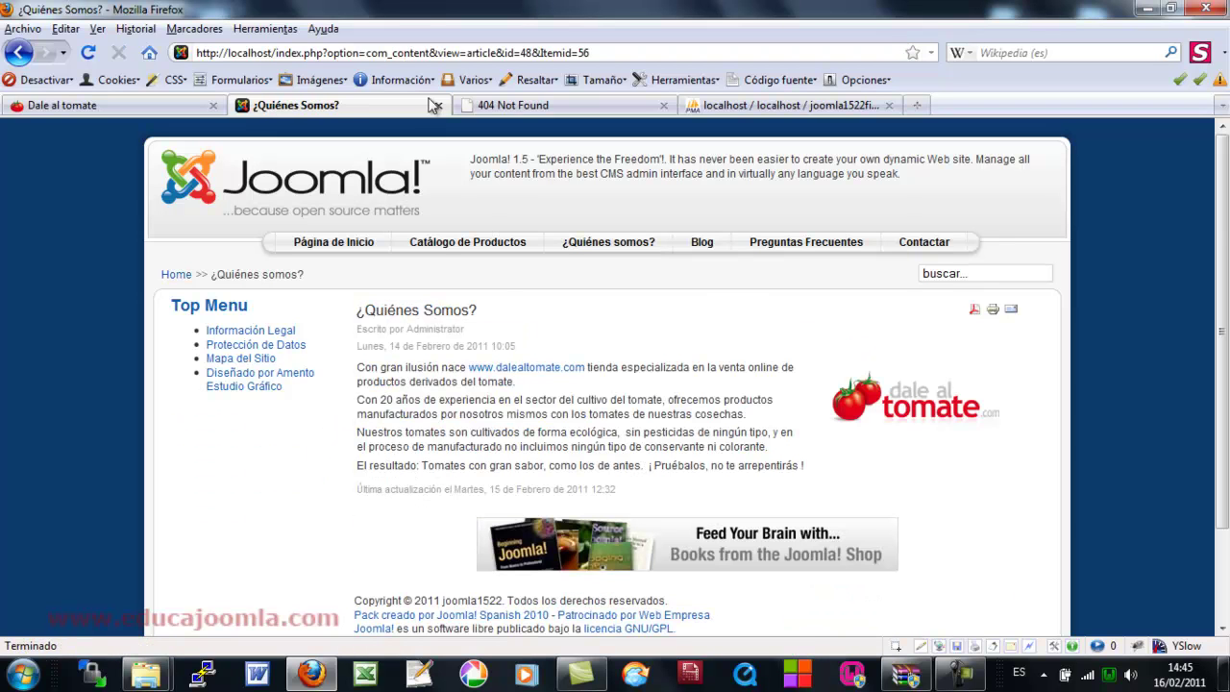
{"action": "left_click", "coordinate": [502, 106]}
{"action": "left_click", "coordinate": [407, 52]}
{"action": "key", "text": "Return"}
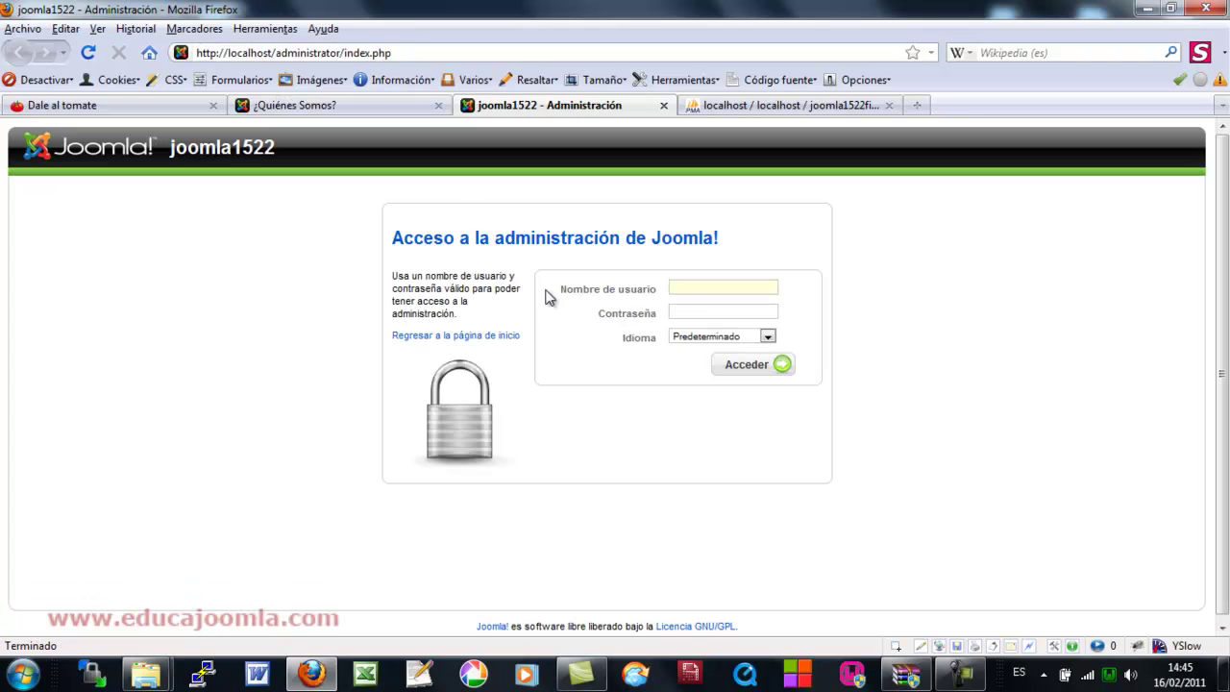
- Log in to the joomla1522 administration as admin with the account password
{"action": "type", "text": "a"}
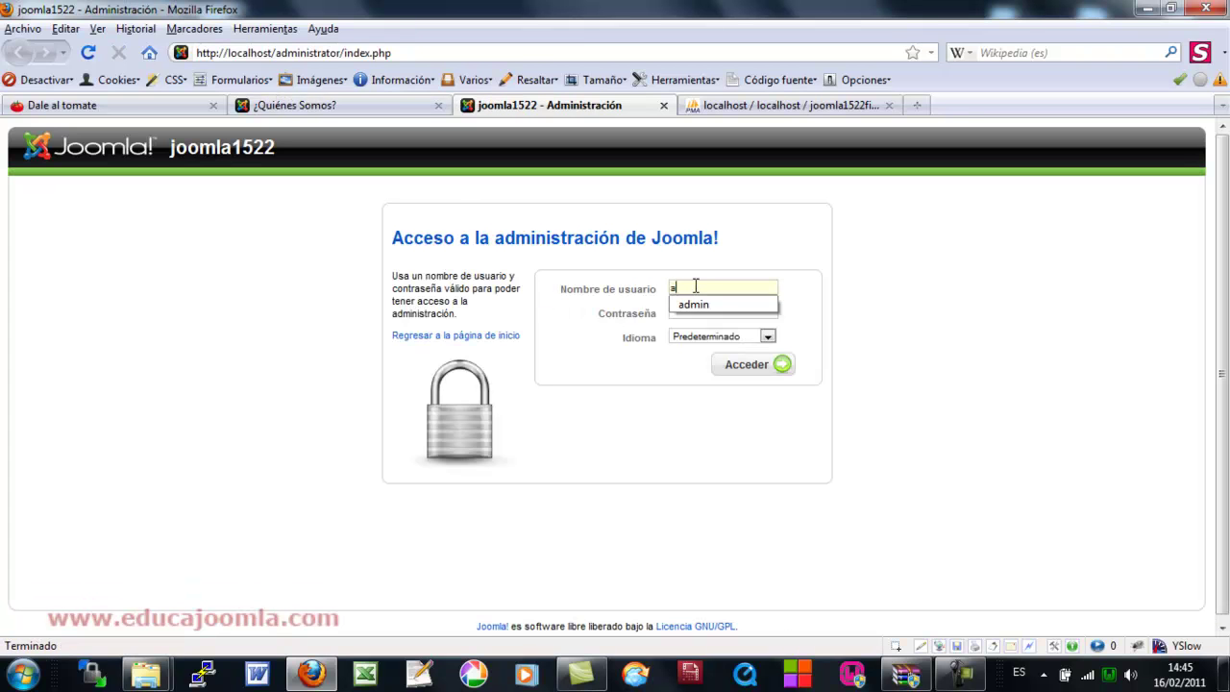
{"action": "left_click", "coordinate": [700, 308]}
{"action": "left_click", "coordinate": [699, 311]}
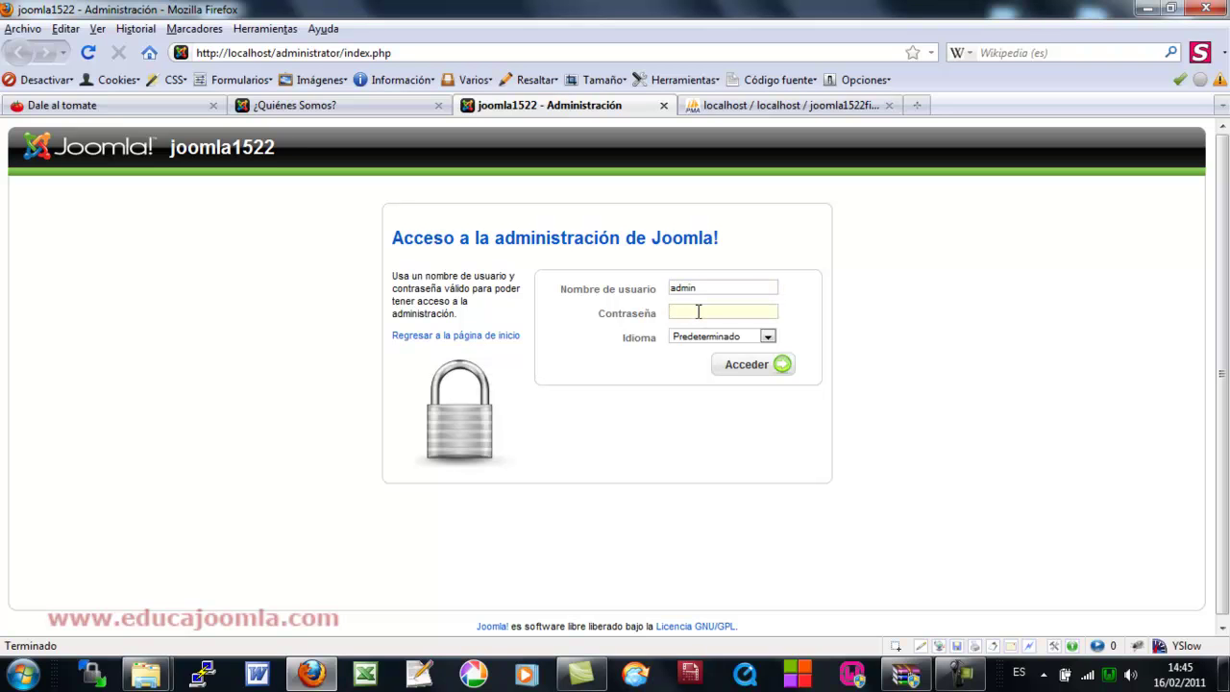
{"action": "type", "text": "joomla1522"}
{"action": "left_click", "coordinate": [747, 362]}
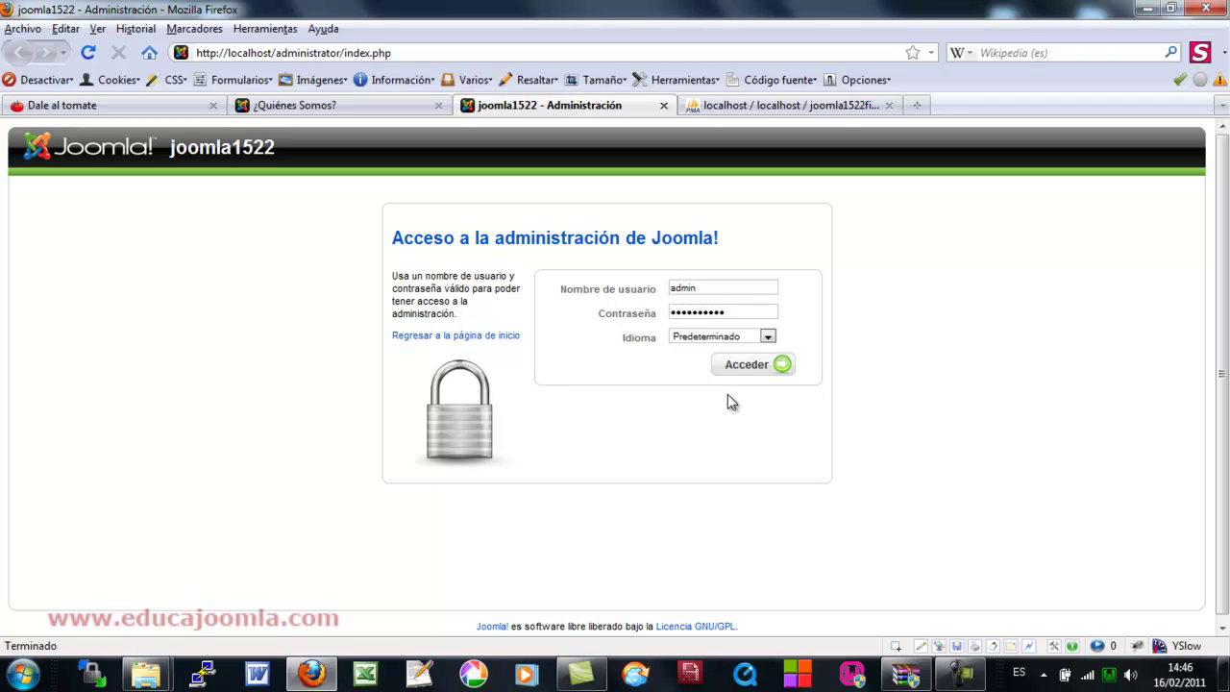
{"action": "left_click", "coordinate": [763, 365]}
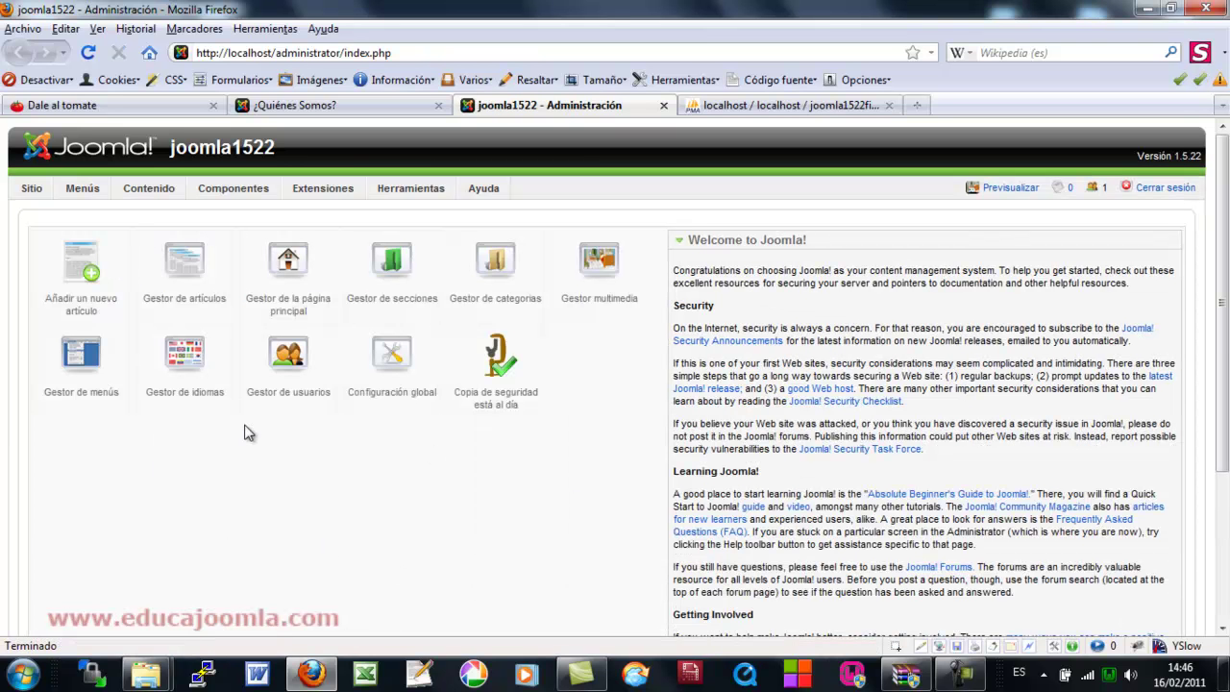
- Compare the public ¿Quiénes Somos? page with the administration control panel, ending on the control panel
{"action": "mouse_move", "coordinate": [245, 195]}
{"action": "mouse_move", "coordinate": [234, 306]}
{"action": "left_click", "coordinate": [346, 106]}
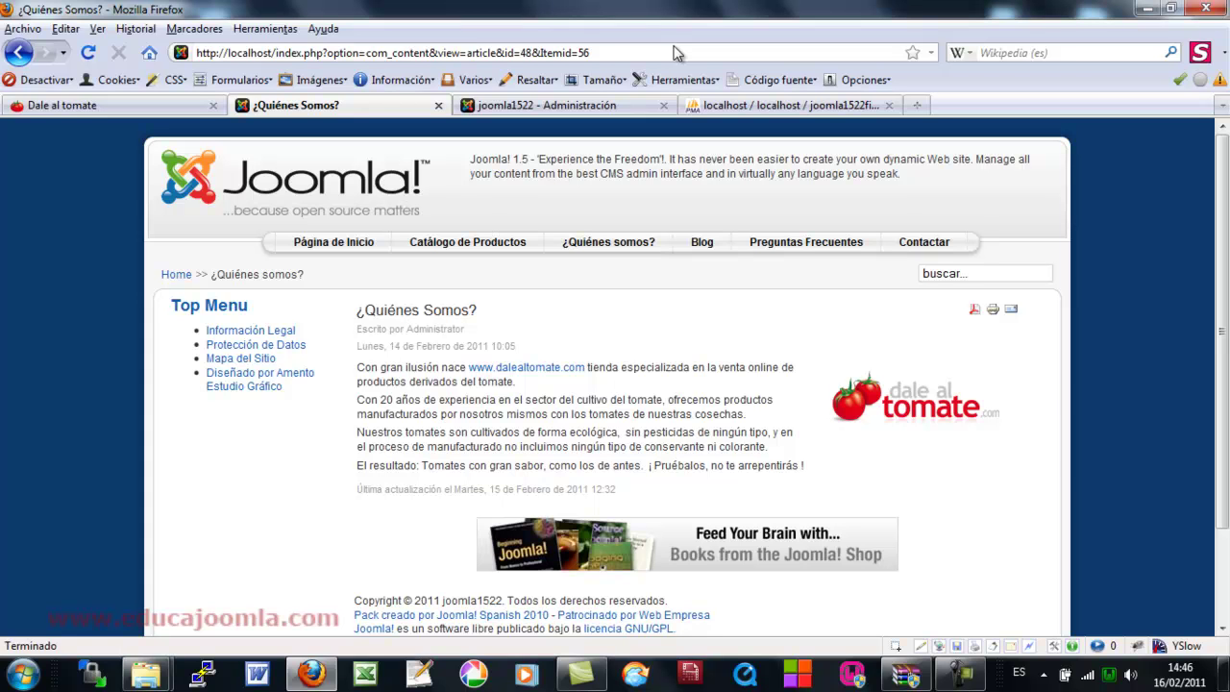
{"action": "left_click", "coordinate": [601, 108]}
{"action": "left_click", "coordinate": [375, 109]}
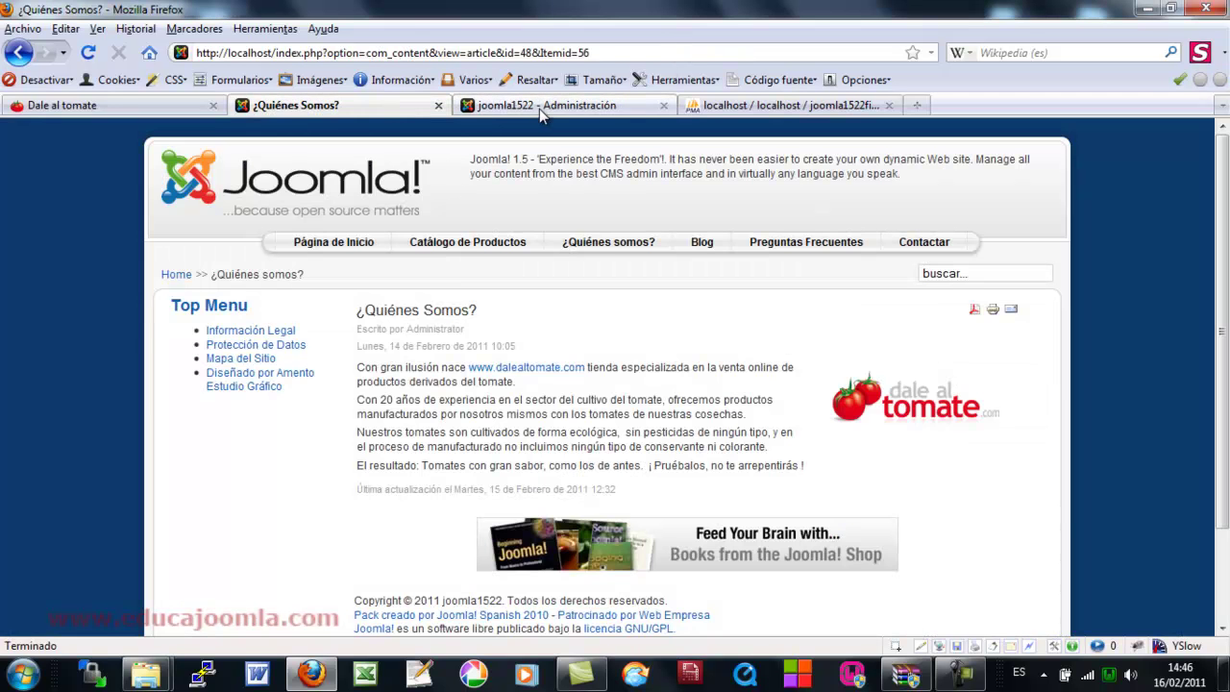
{"action": "left_click", "coordinate": [540, 109]}
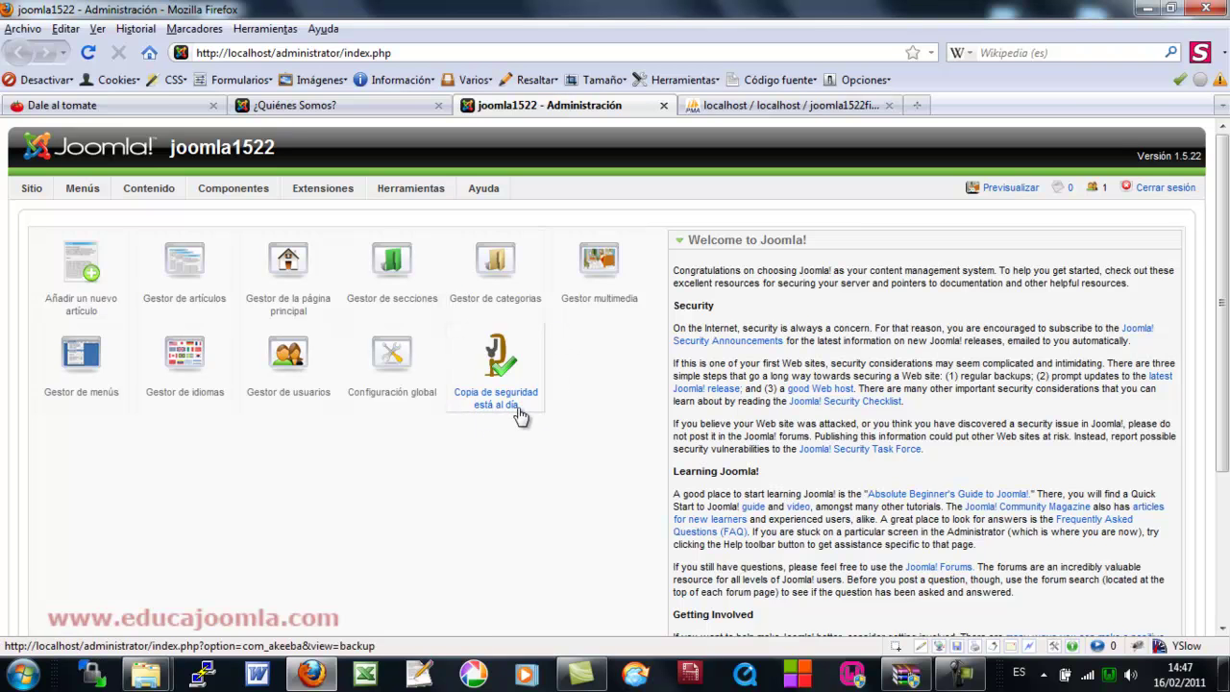
- Open Componentes > Akeeba Backup and load Exclusión de Ficheros y Directorios
{"action": "mouse_move", "coordinate": [236, 191]}
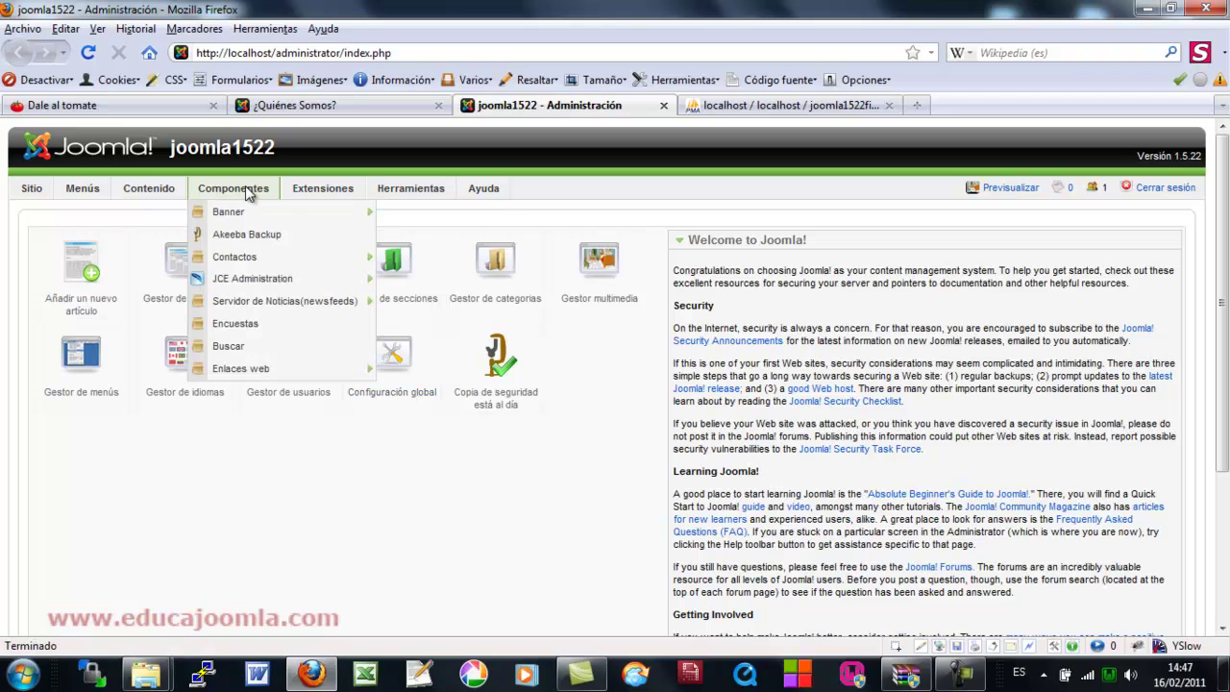
{"action": "left_click", "coordinate": [248, 236]}
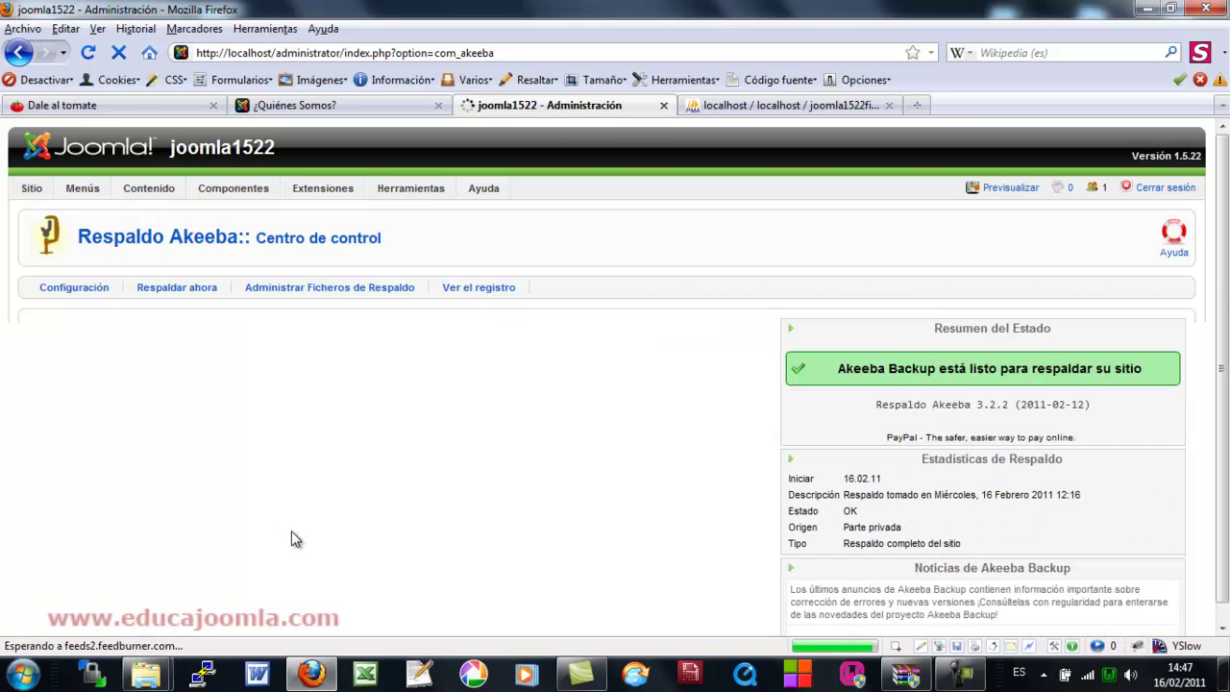
{"action": "scroll", "coordinate": [140, 461], "scroll_direction": "down", "scroll_amount": 3}
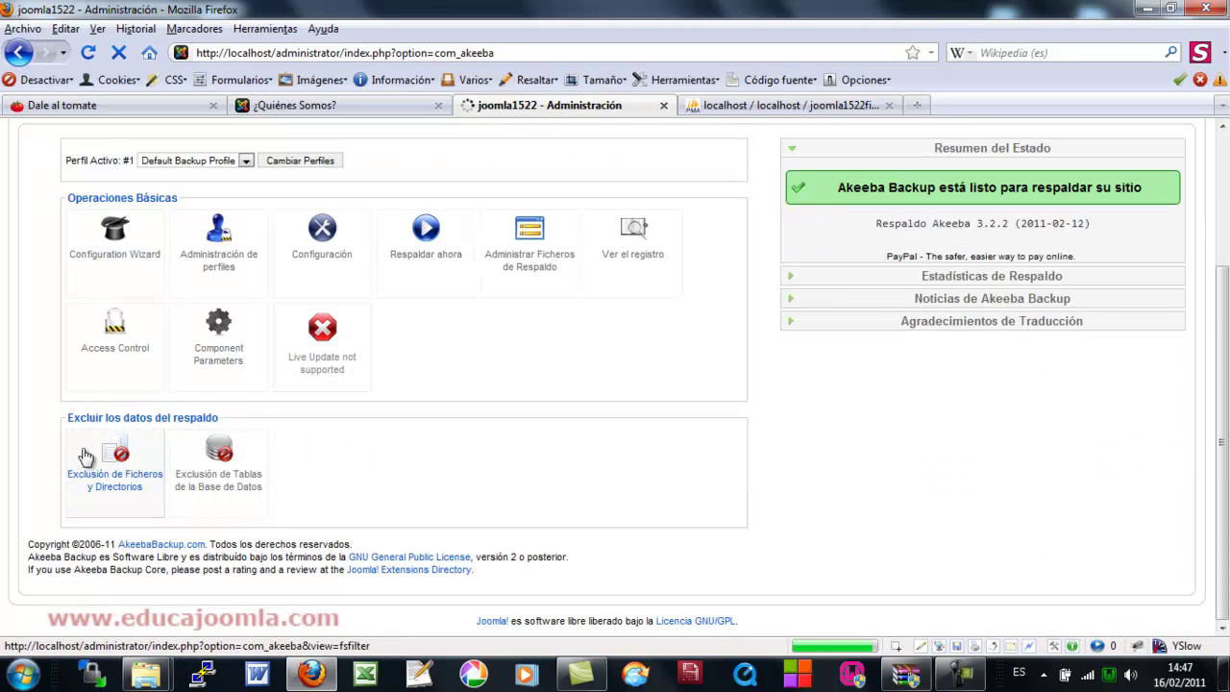
{"action": "left_click", "coordinate": [125, 468]}
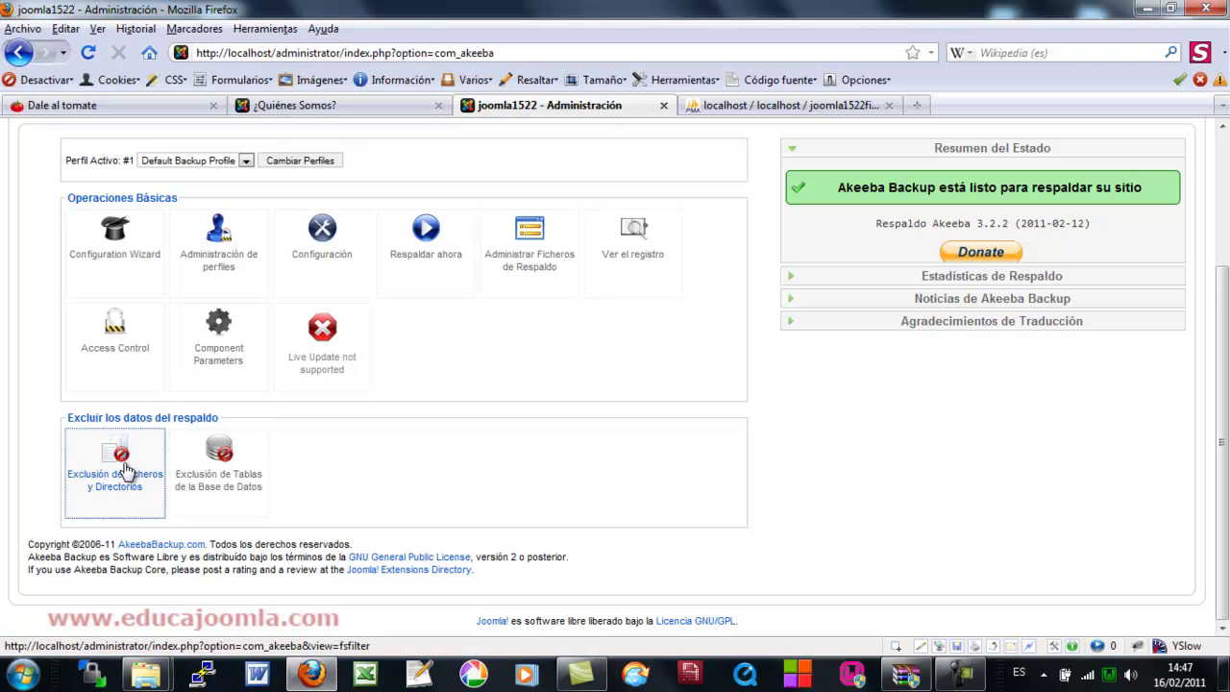
{"action": "left_click", "coordinate": [125, 468]}
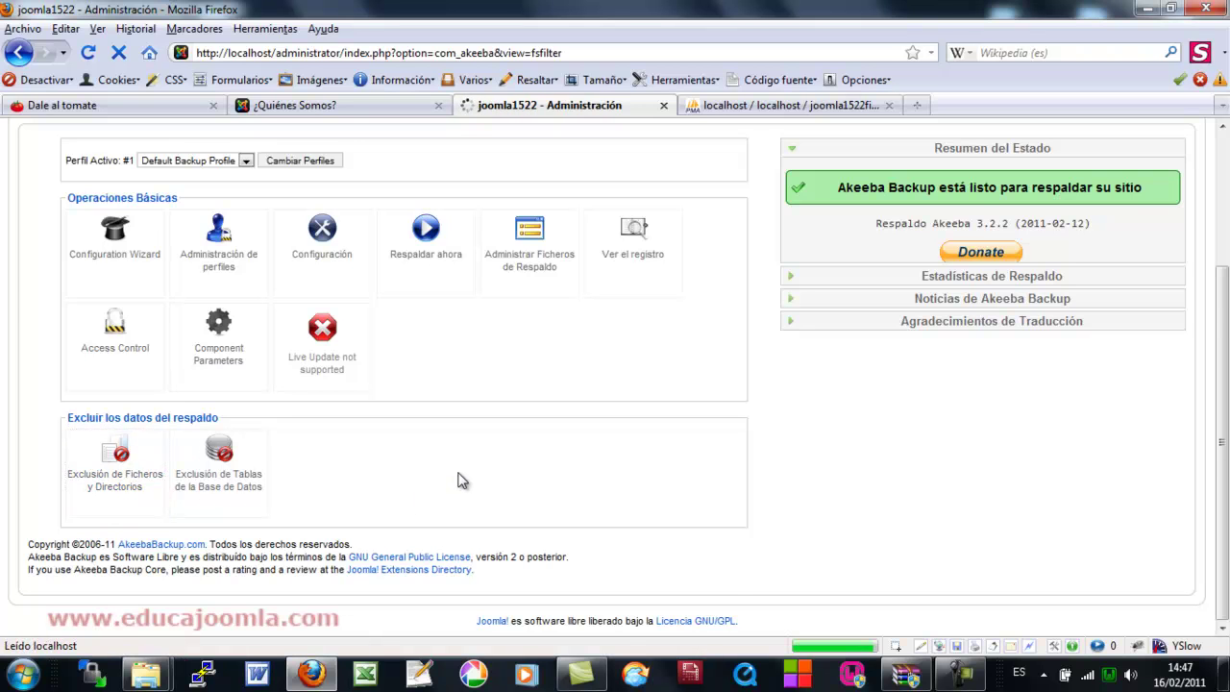
- Check that cache, logs and tmp are excluded, then return to the Akeeba control panel
{"action": "scroll", "coordinate": [253, 497], "scroll_direction": "down", "scroll_amount": 3}
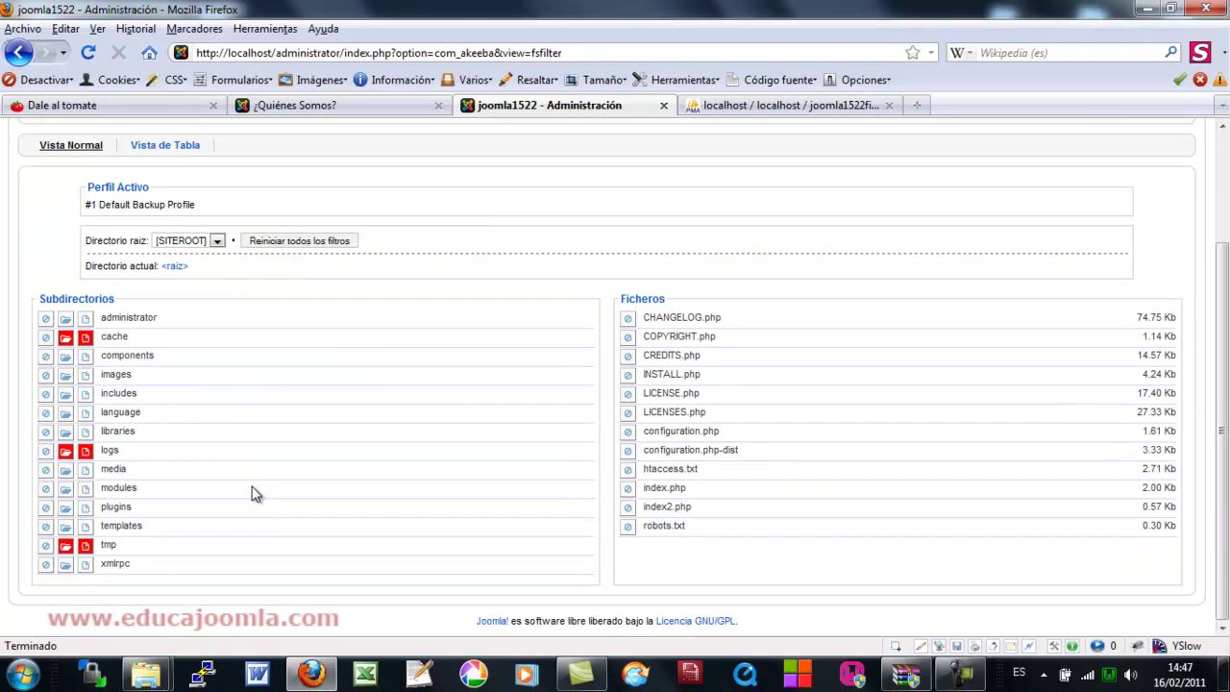
{"action": "left_click", "coordinate": [64, 341]}
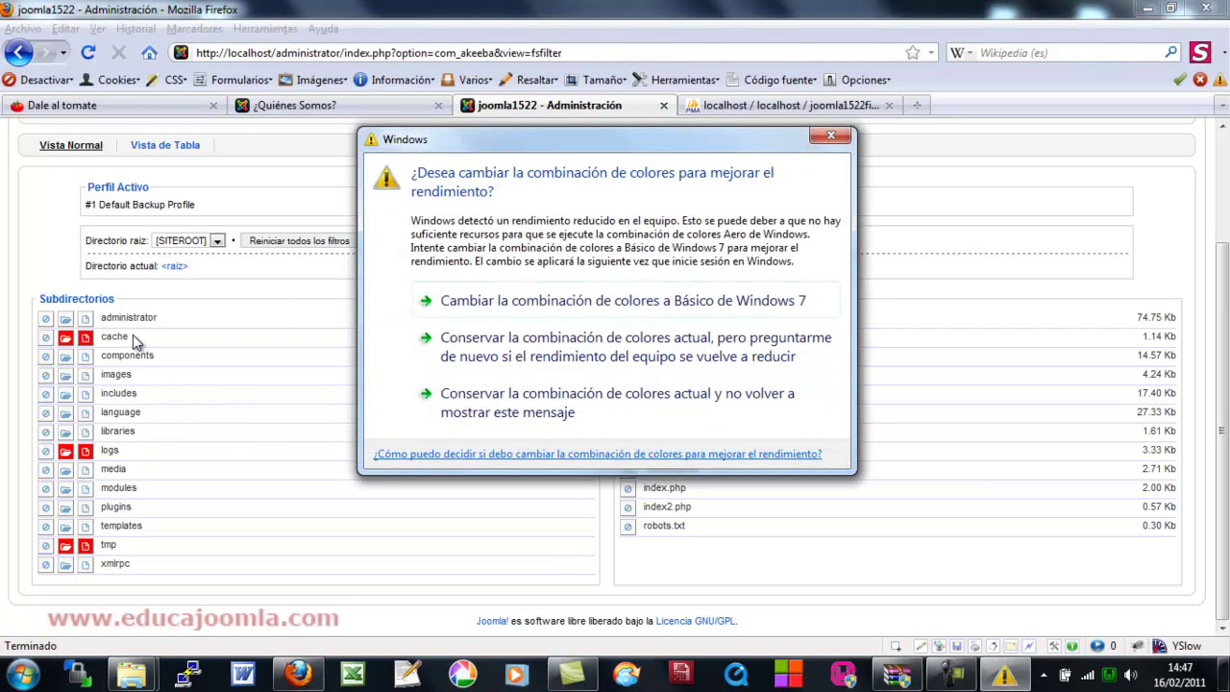
{"action": "left_click", "coordinate": [831, 135]}
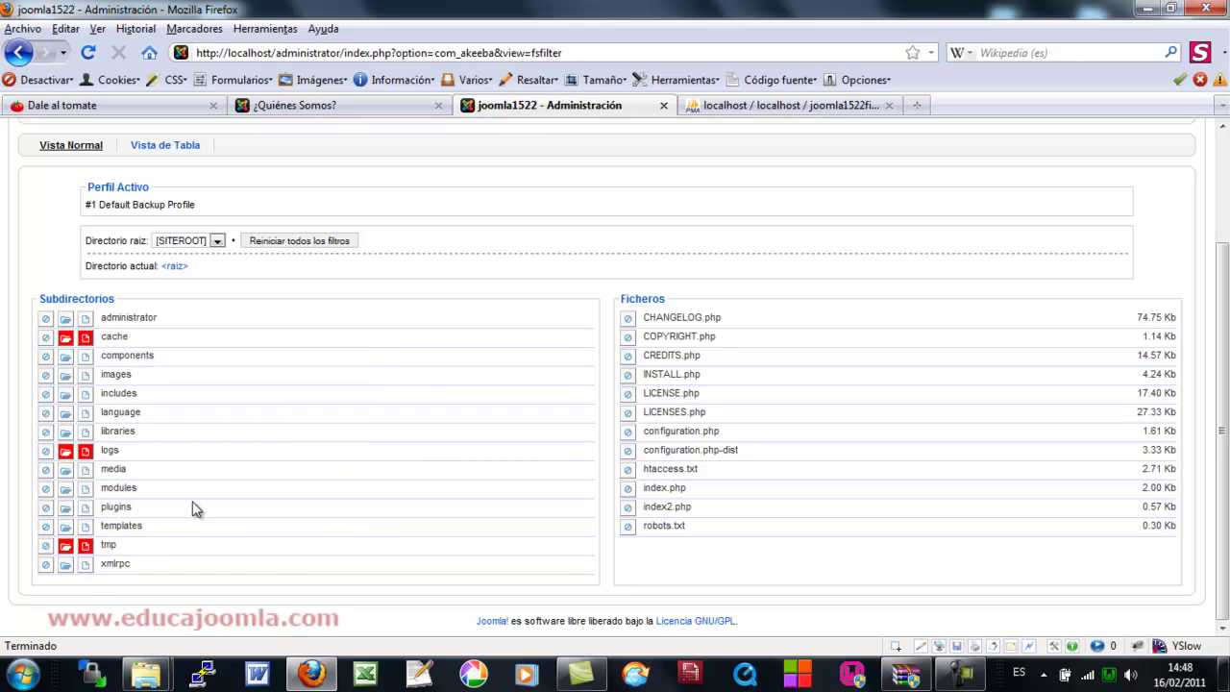
{"action": "scroll", "coordinate": [317, 515], "scroll_direction": "up", "scroll_amount": 3}
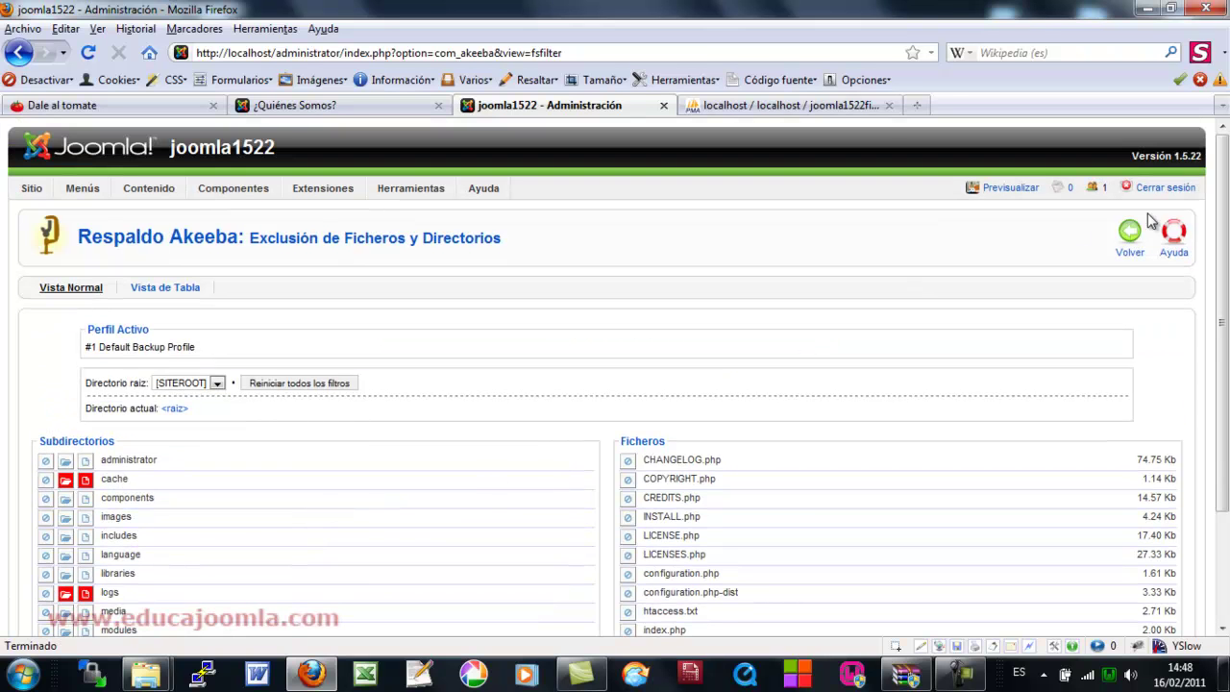
{"action": "left_click", "coordinate": [1130, 236]}
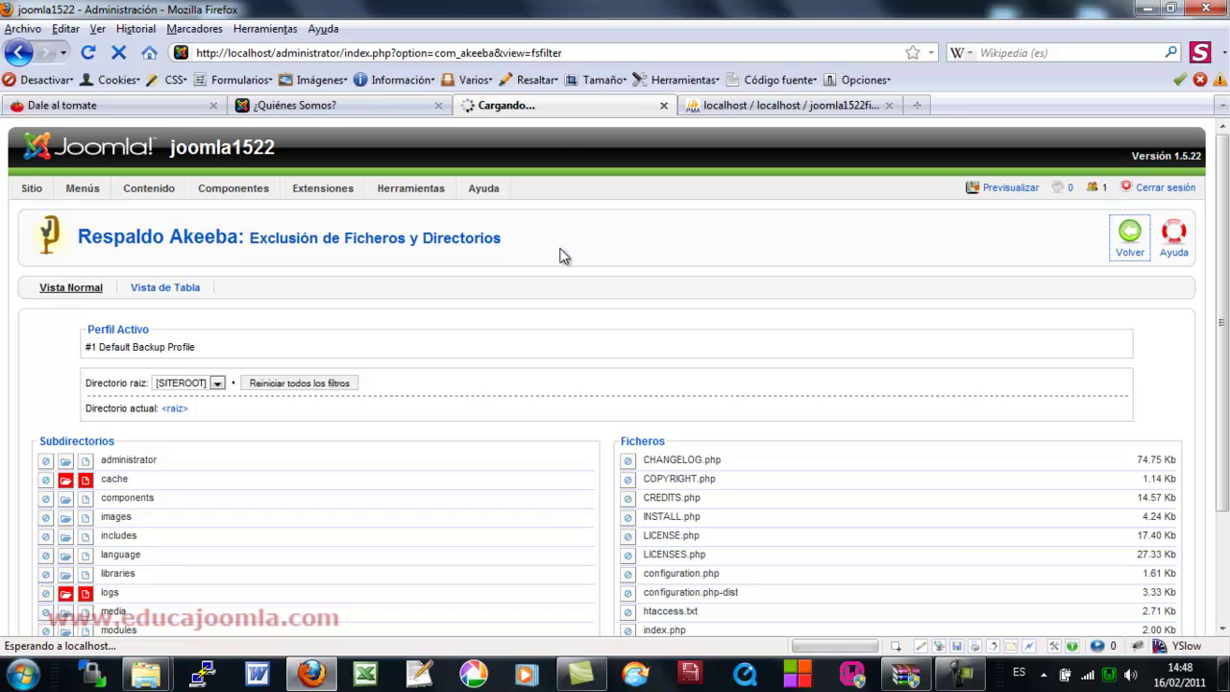